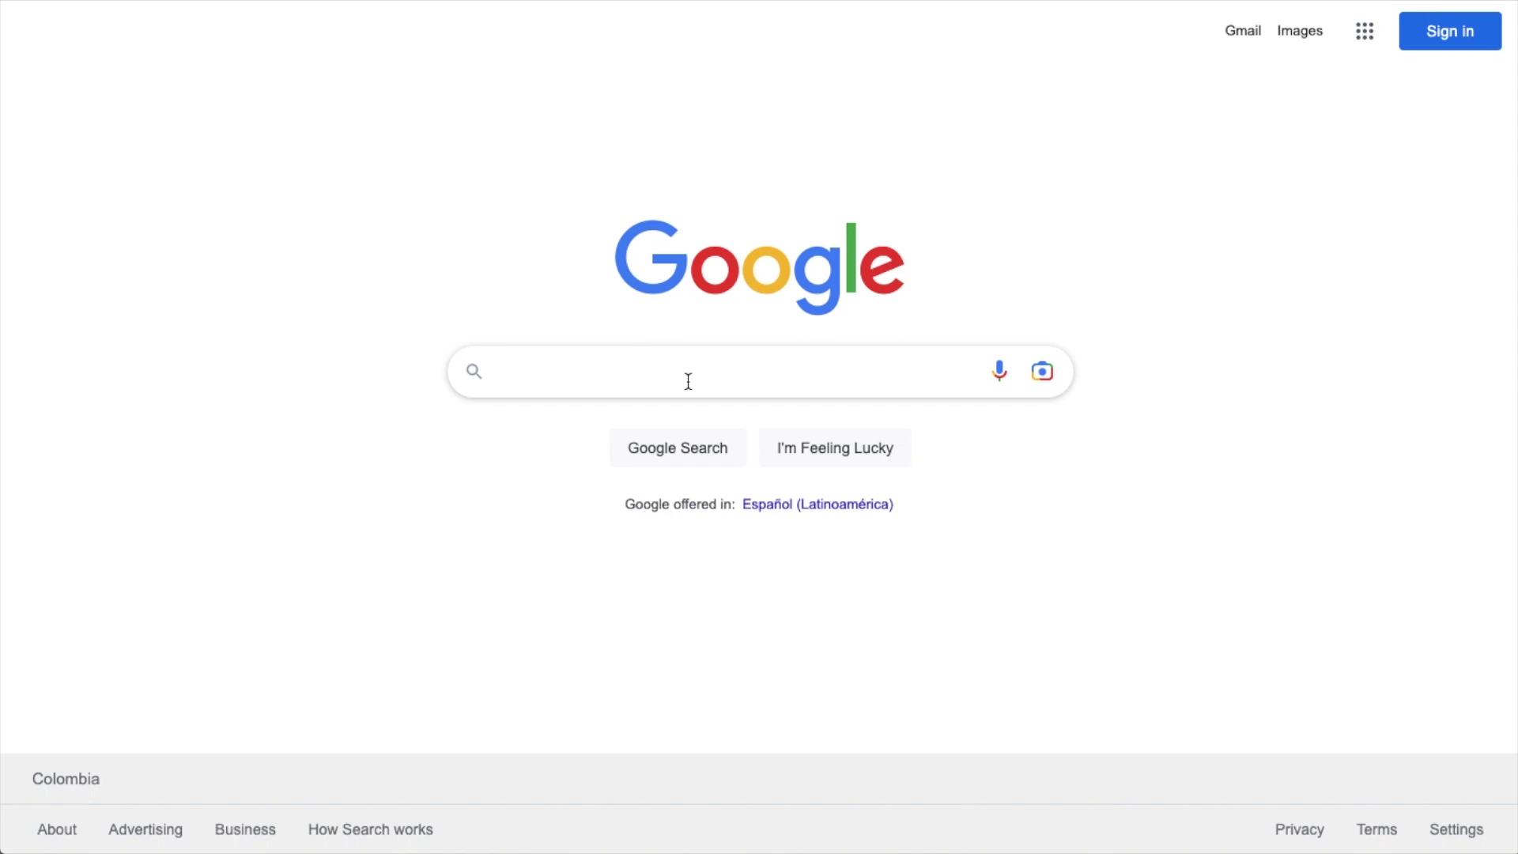
Search Google for "men's basketball shoes" and browse the Nike, Foot Locker, Dick's and Amazon results.
text(men's basketball shoes)
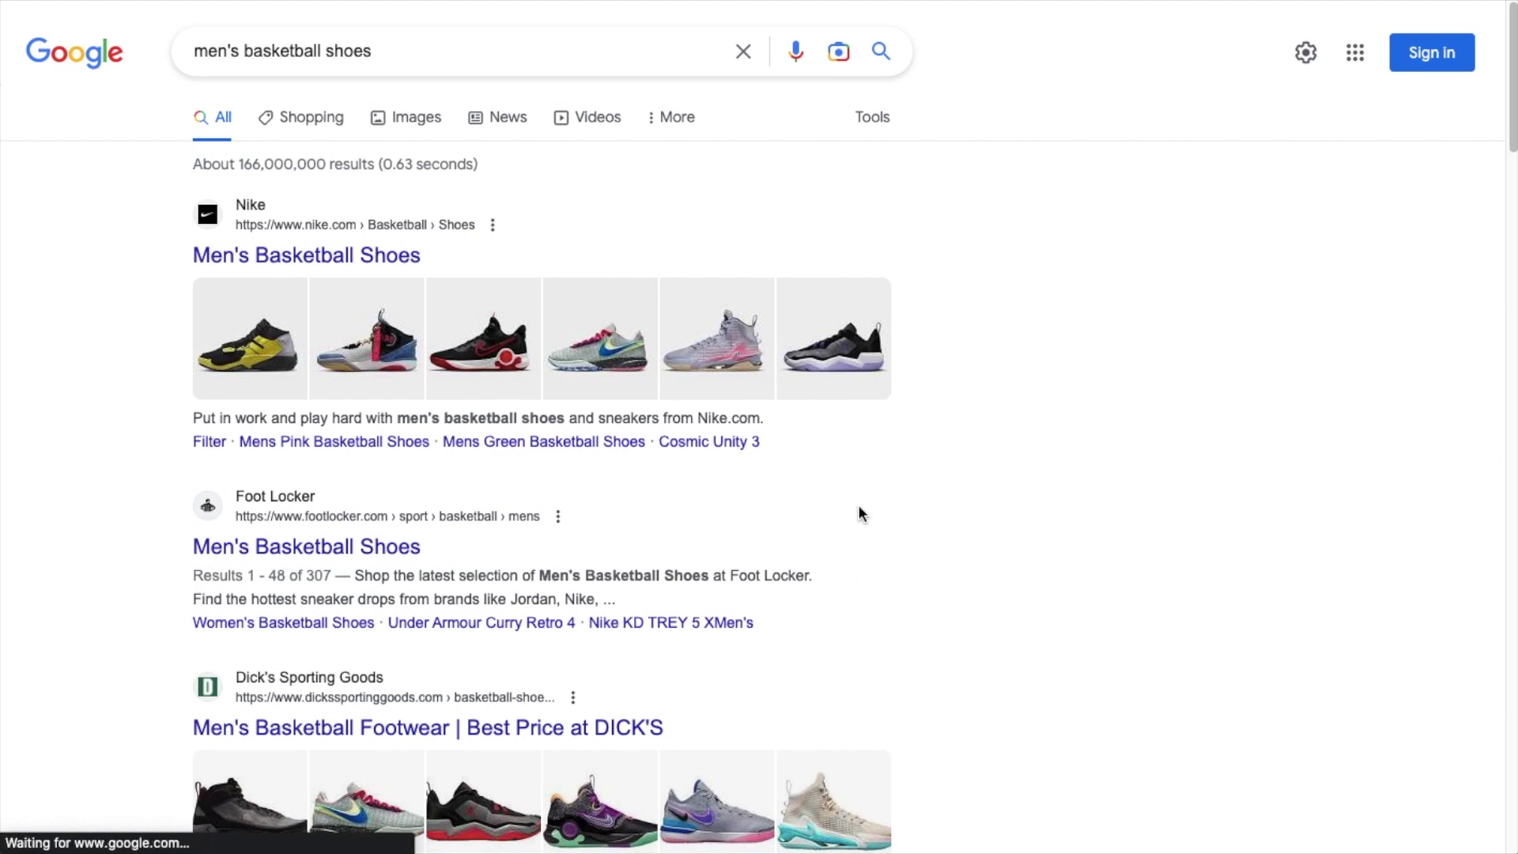
scroll(890, 498, down, 2)
scroll(894, 503, down, 3)
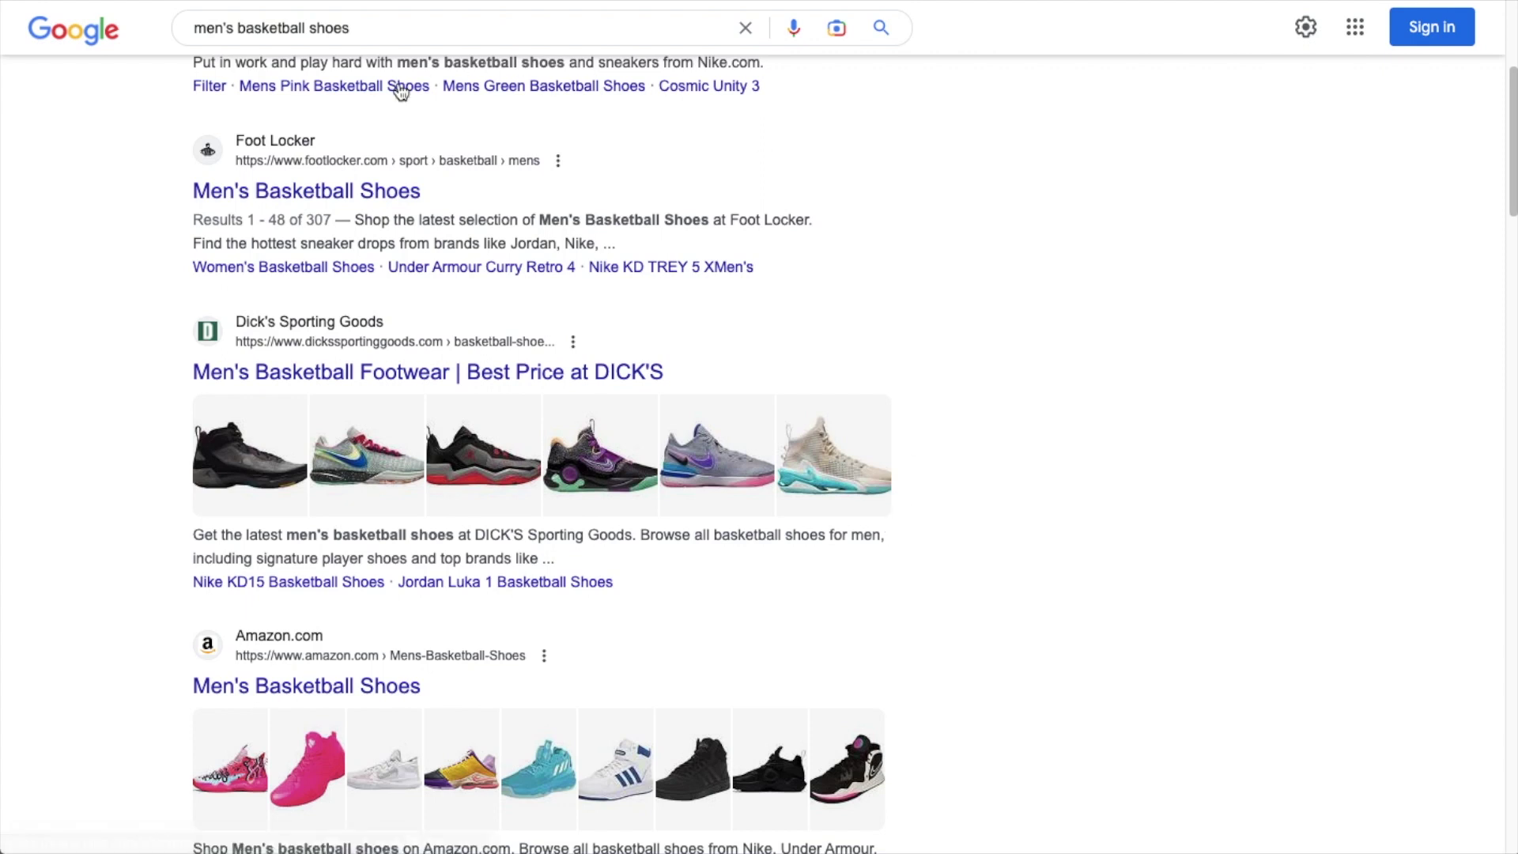
scroll(525, 292, down, 7)
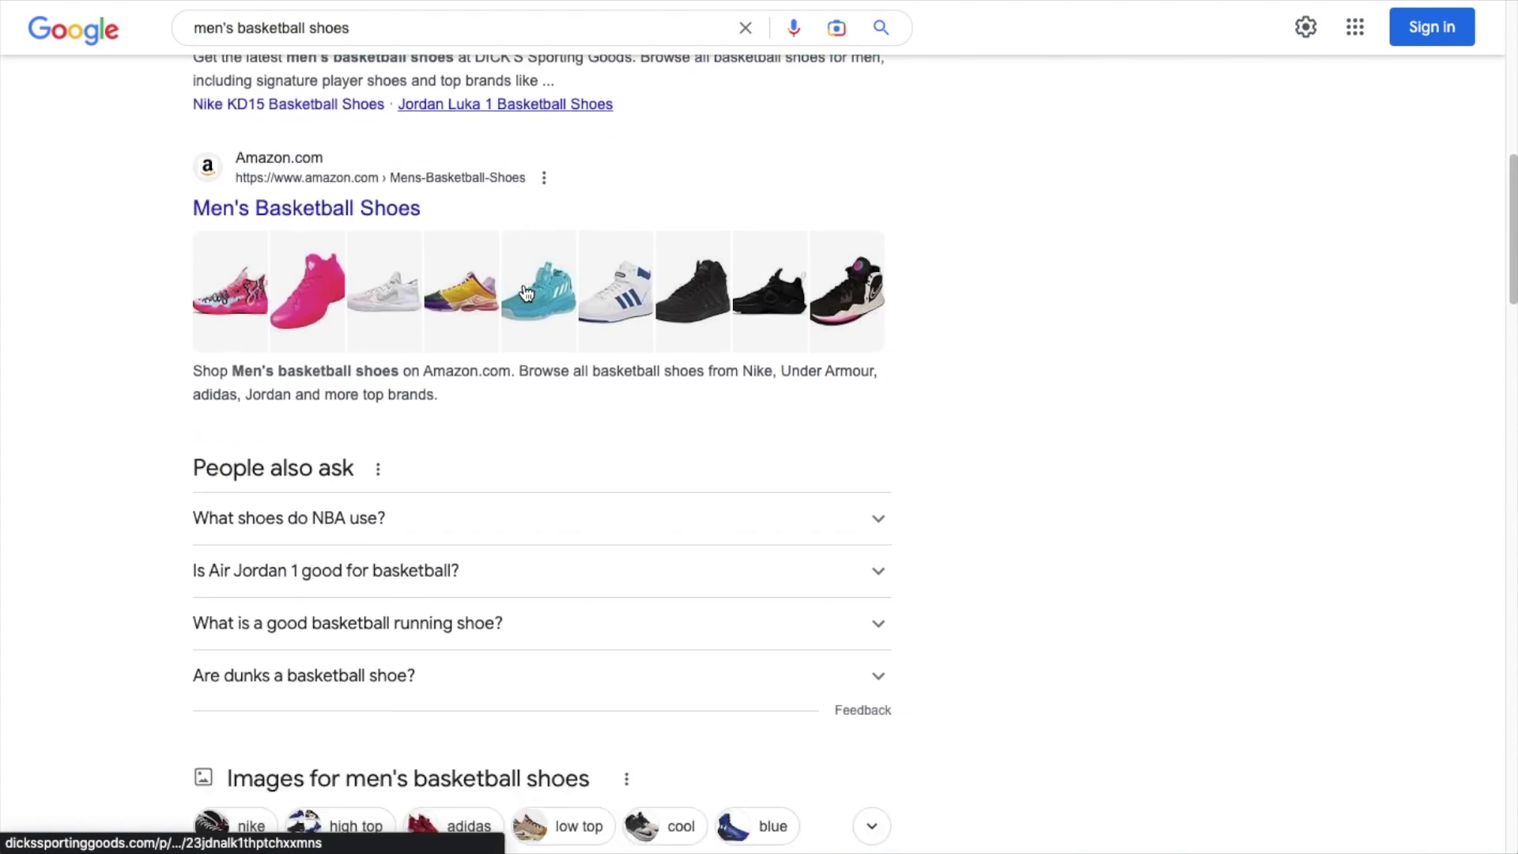
scroll(523, 291, down, 2)
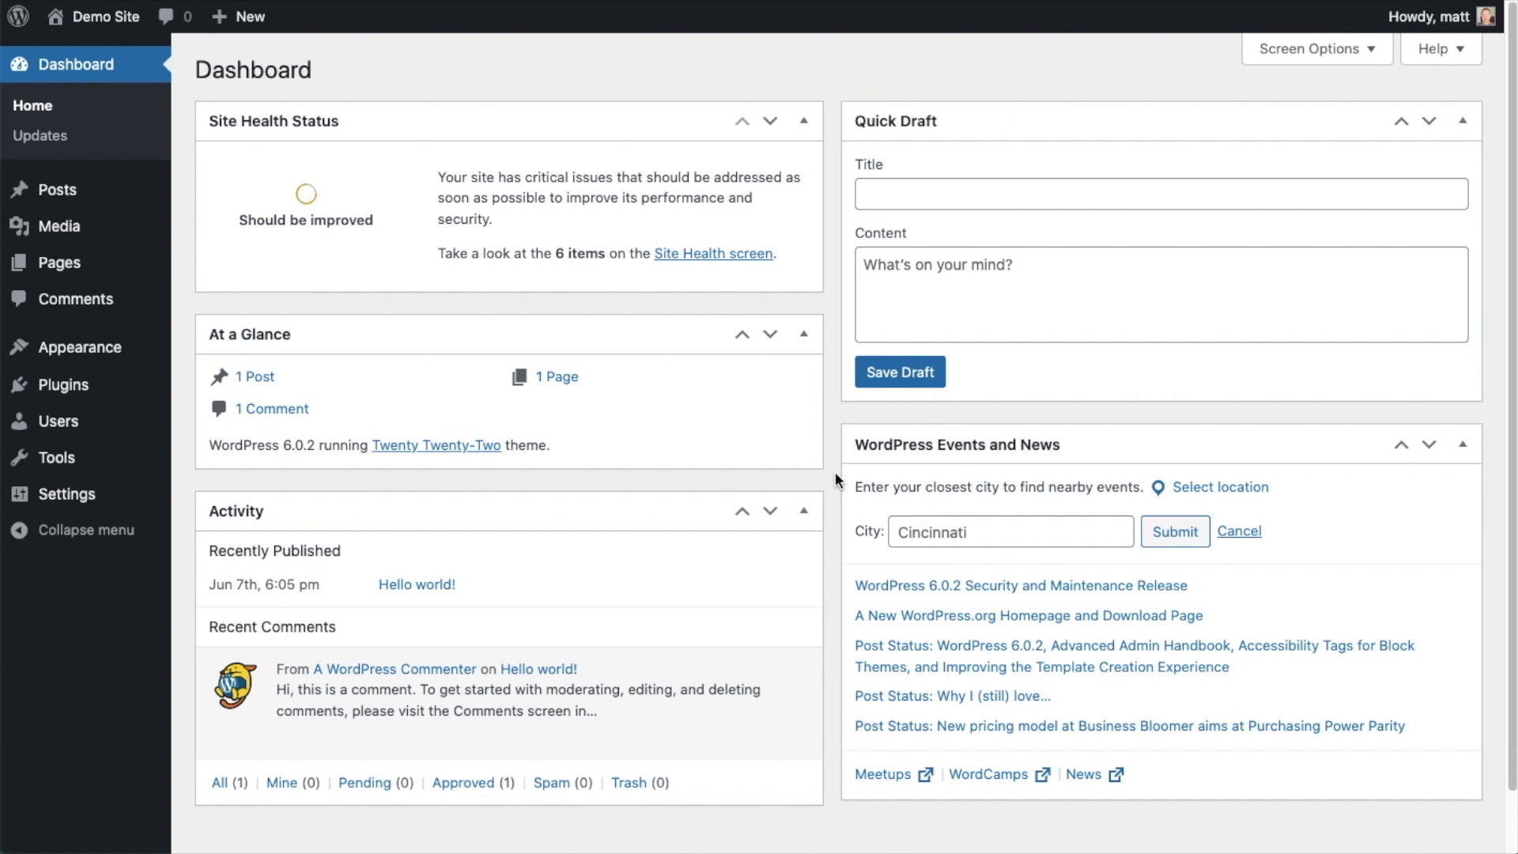
Go to the WordPress Add Plugins page through the Plugins menu.
click(118, 386)
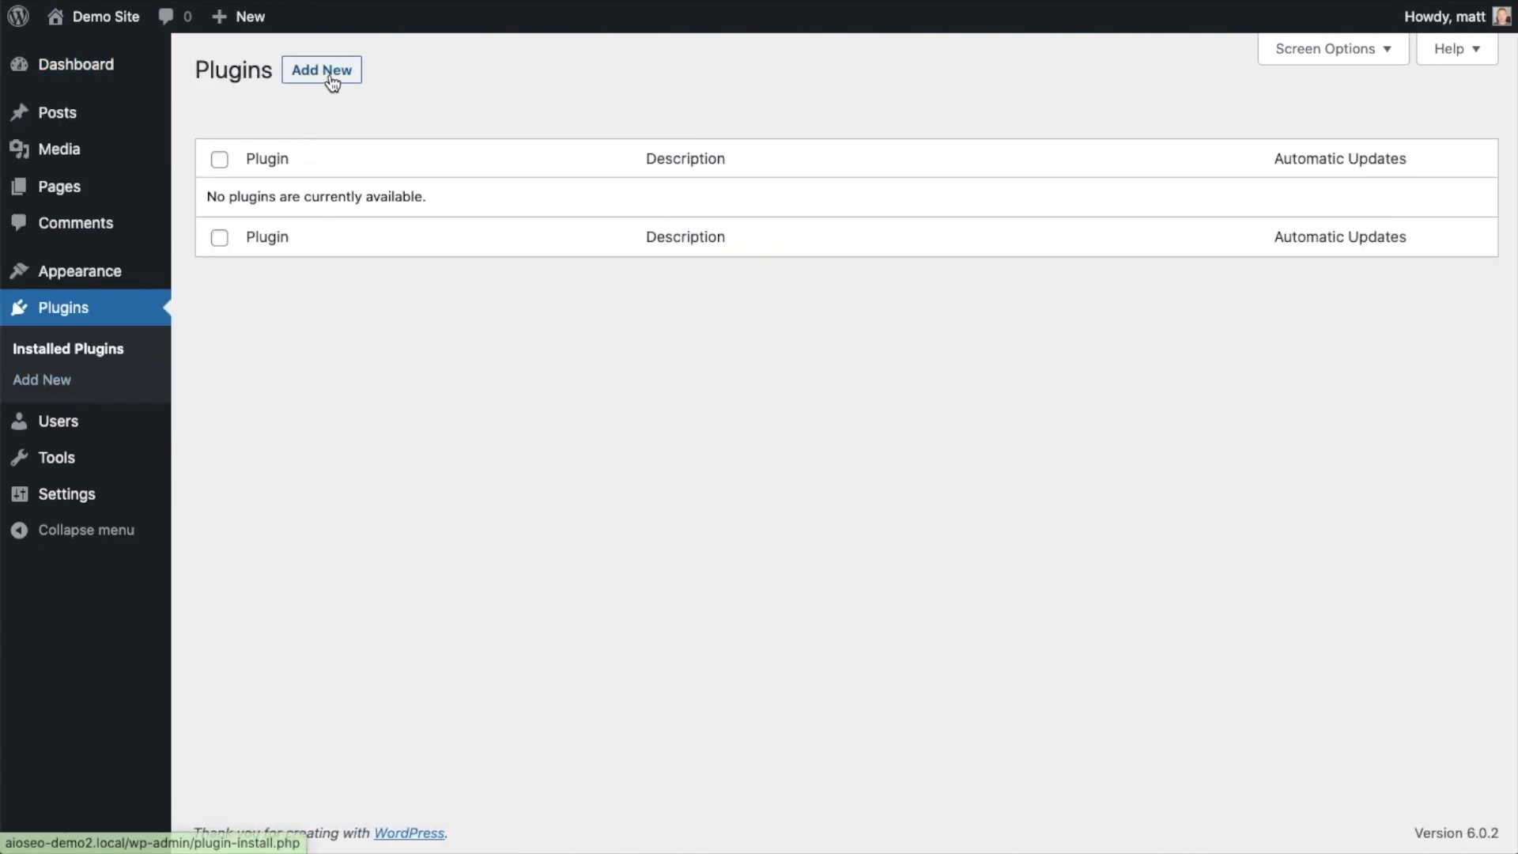
click(332, 79)
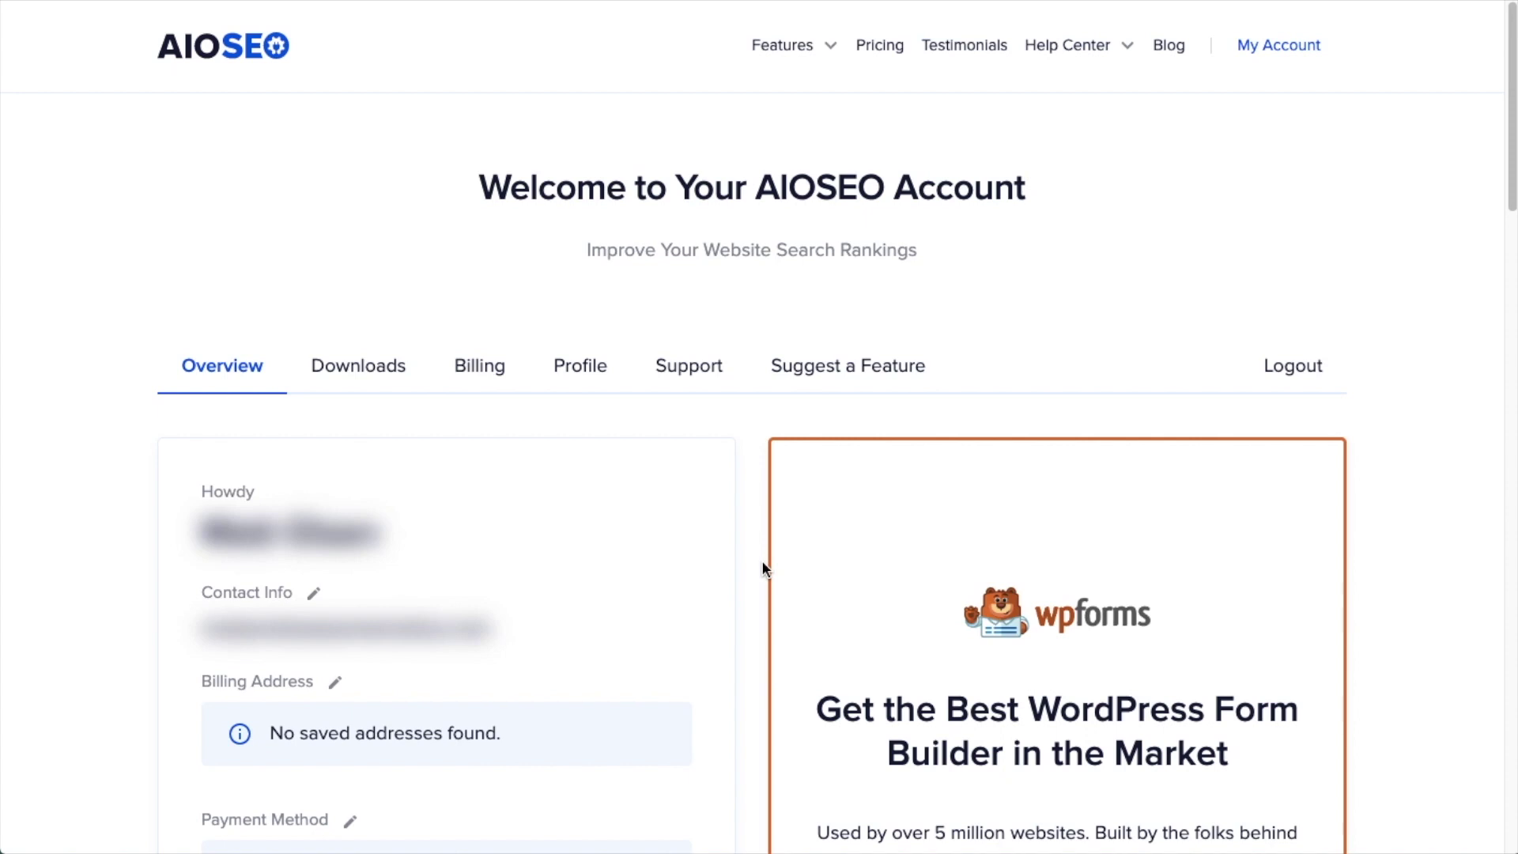
Download the AIOSEO Pro 4.2.4.2 zip from the account's Downloads tab.
click(381, 371)
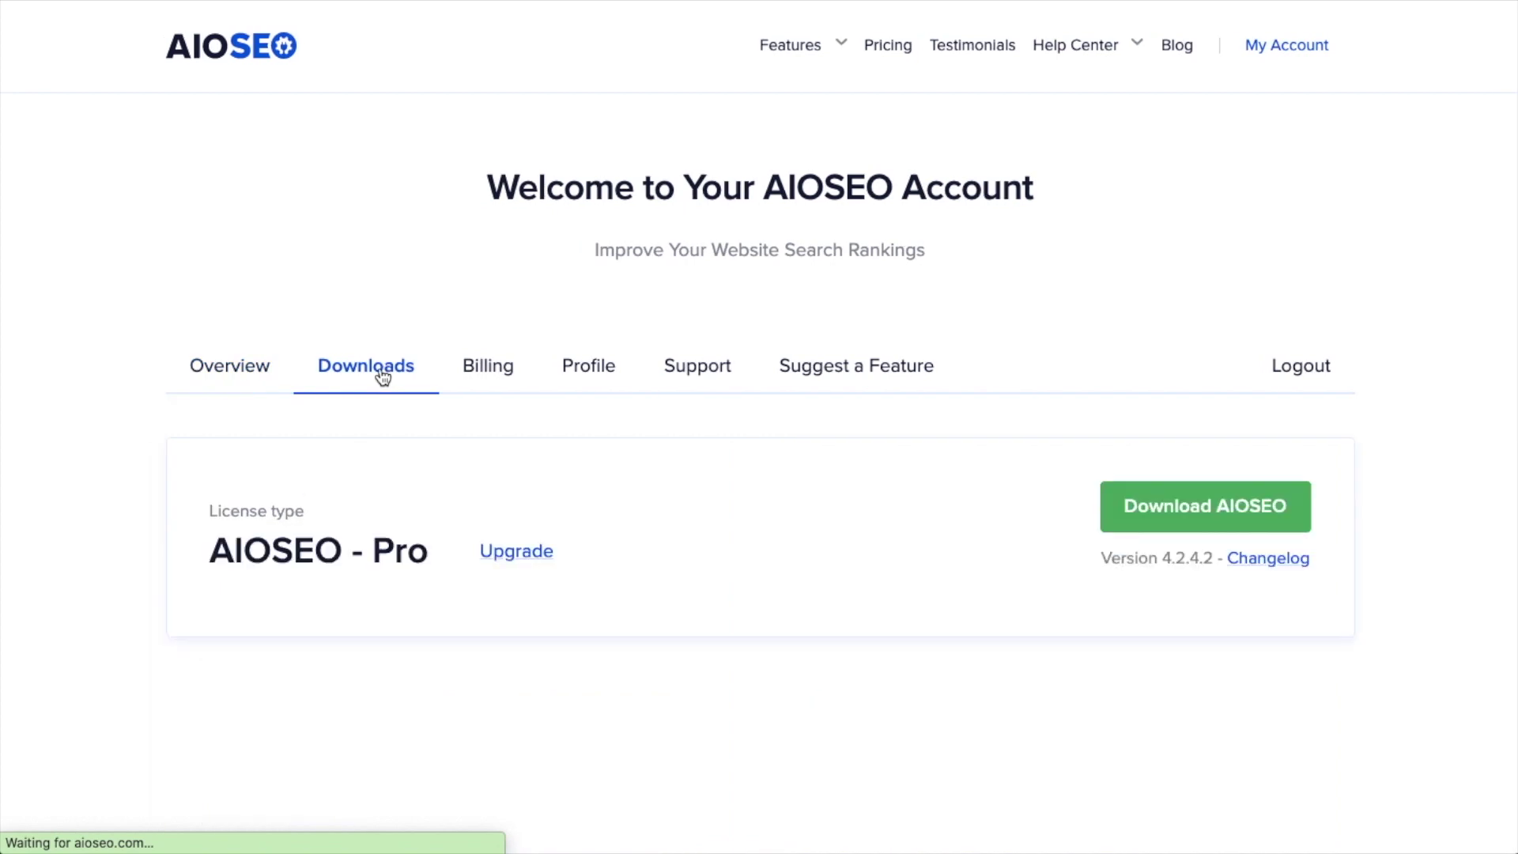
click(1157, 511)
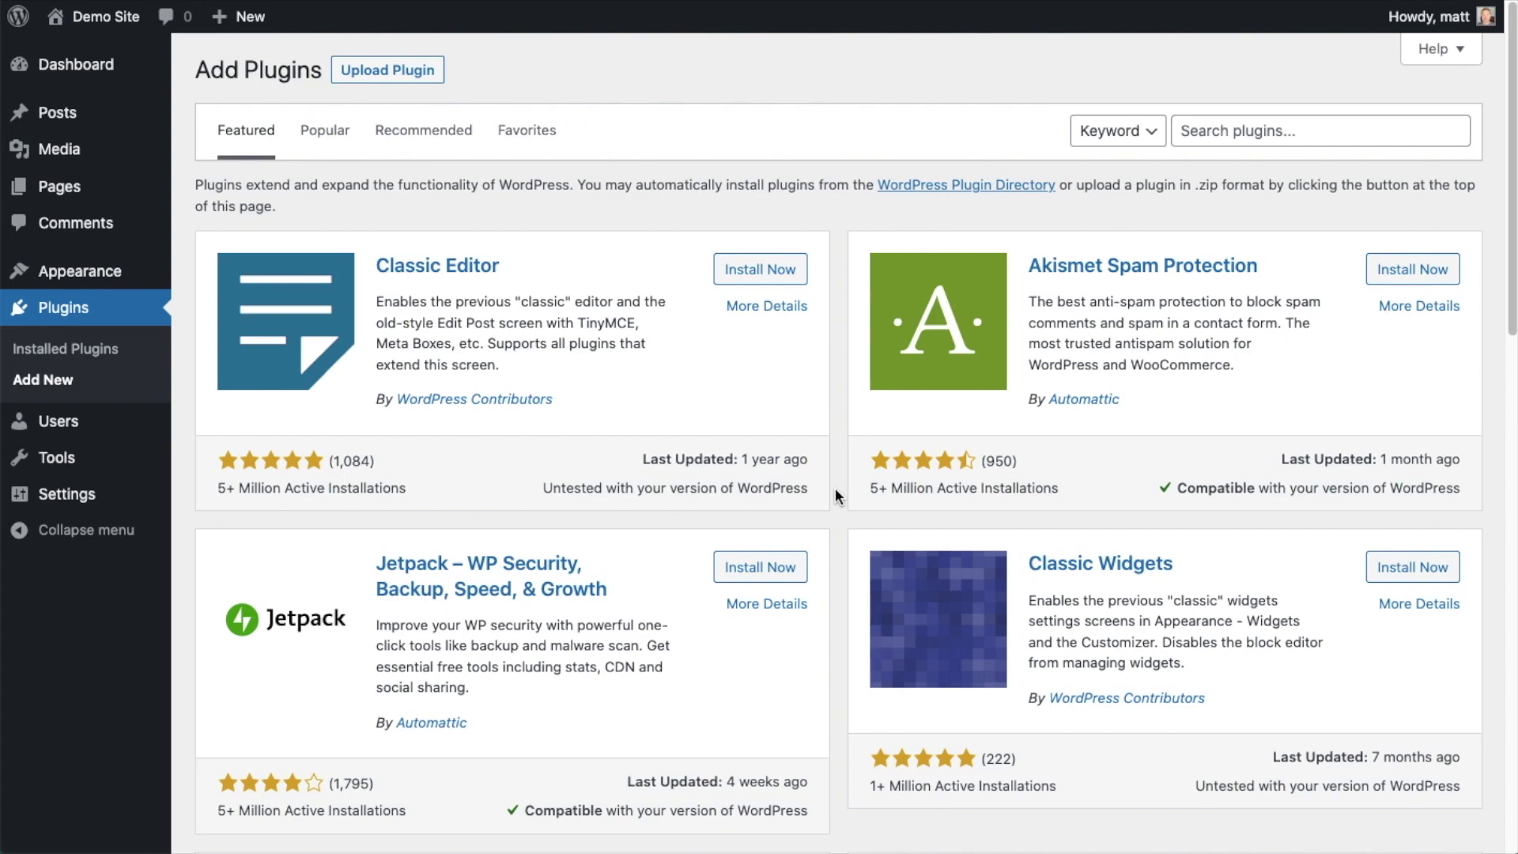
Upload and install aioseo-pro-v4.2.4.2.zip from Downloads, then activate the plugin.
click(404, 70)
click(677, 267)
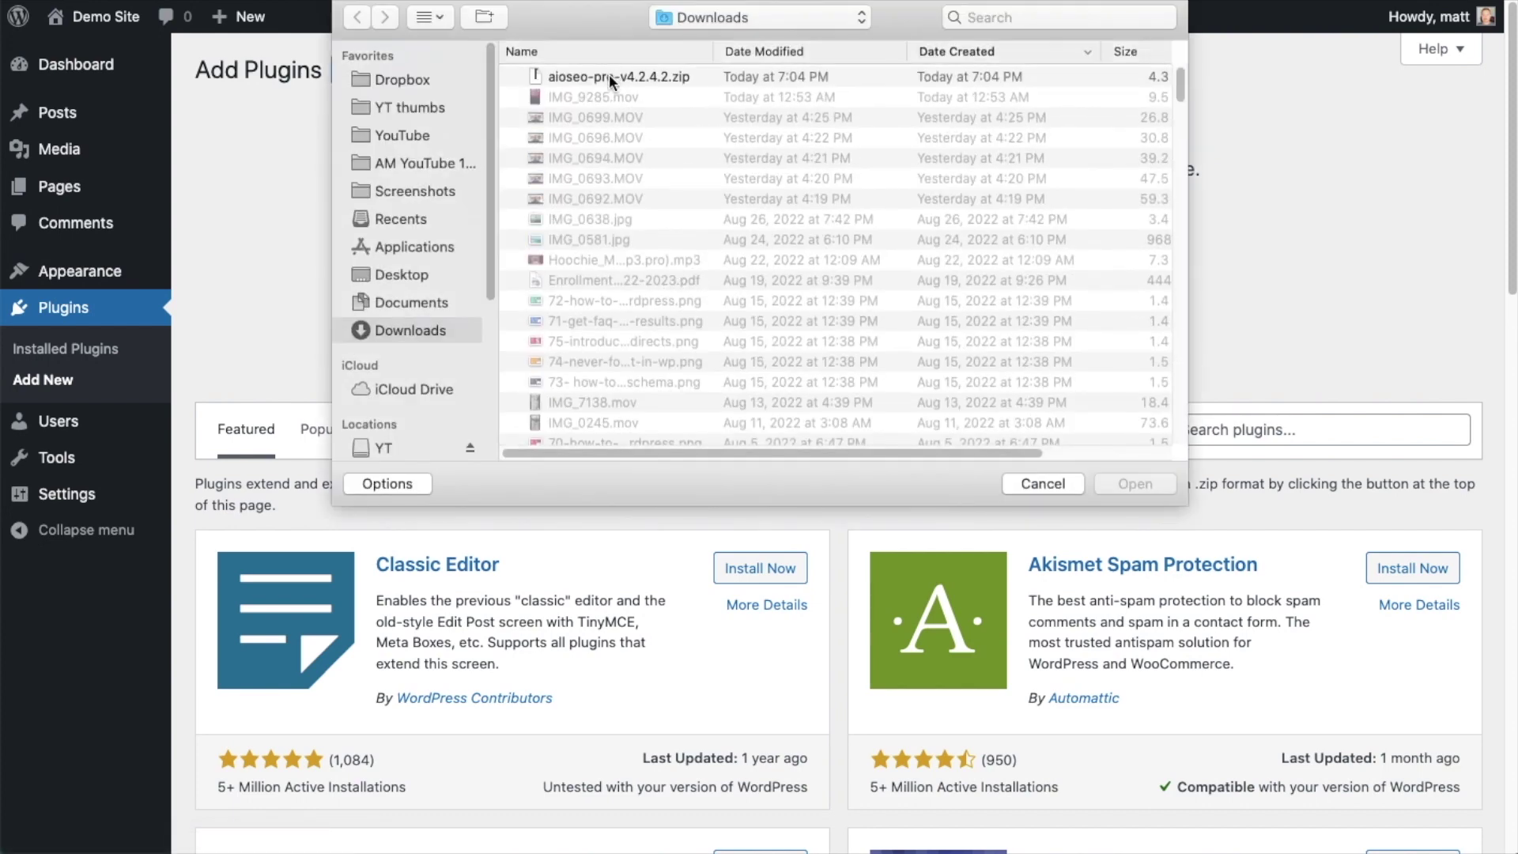
double_click(608, 75)
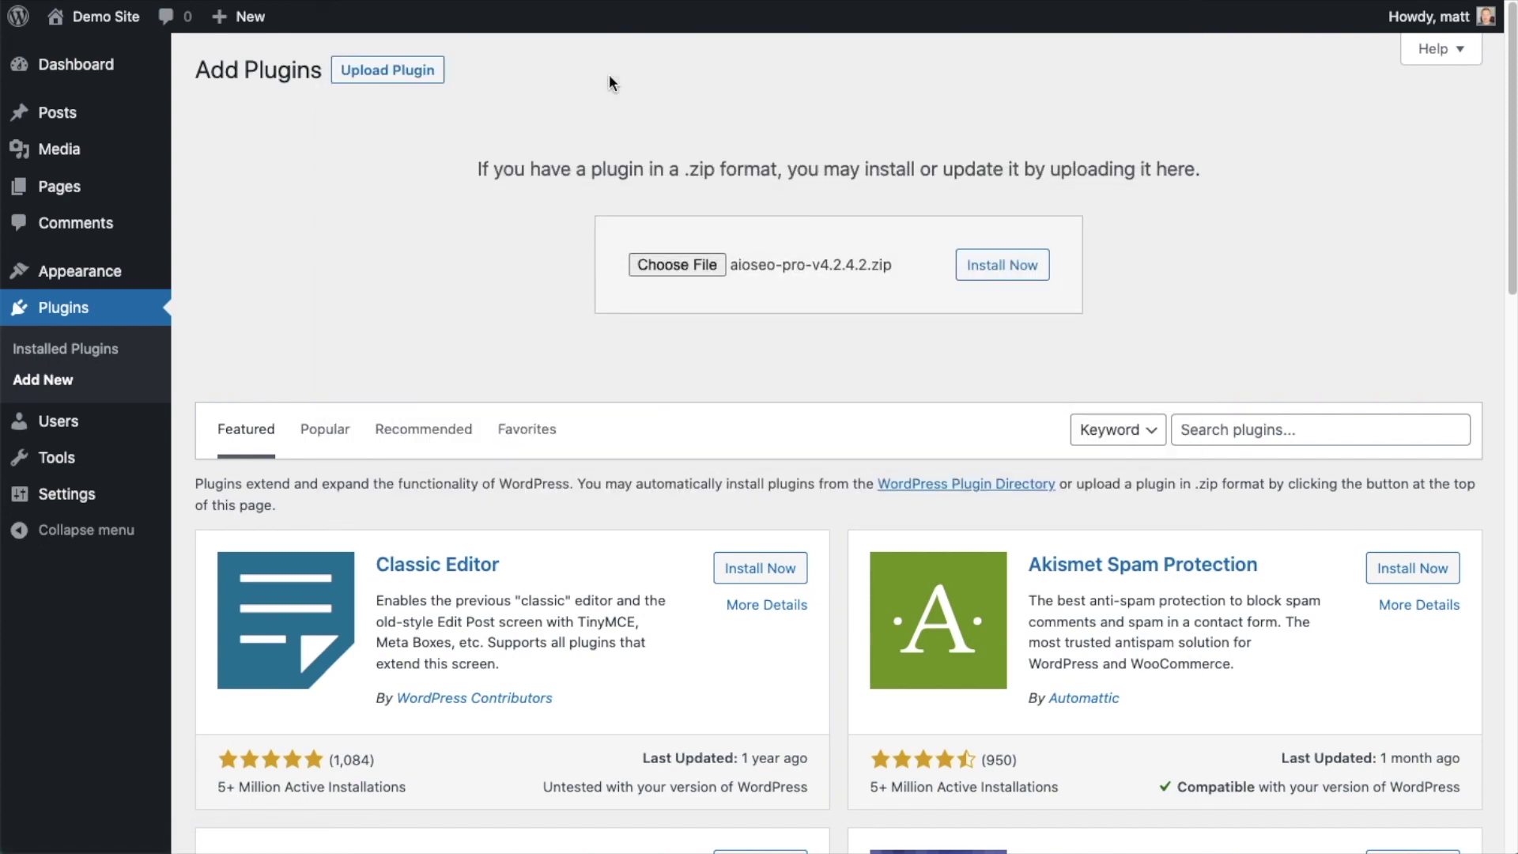
click(982, 273)
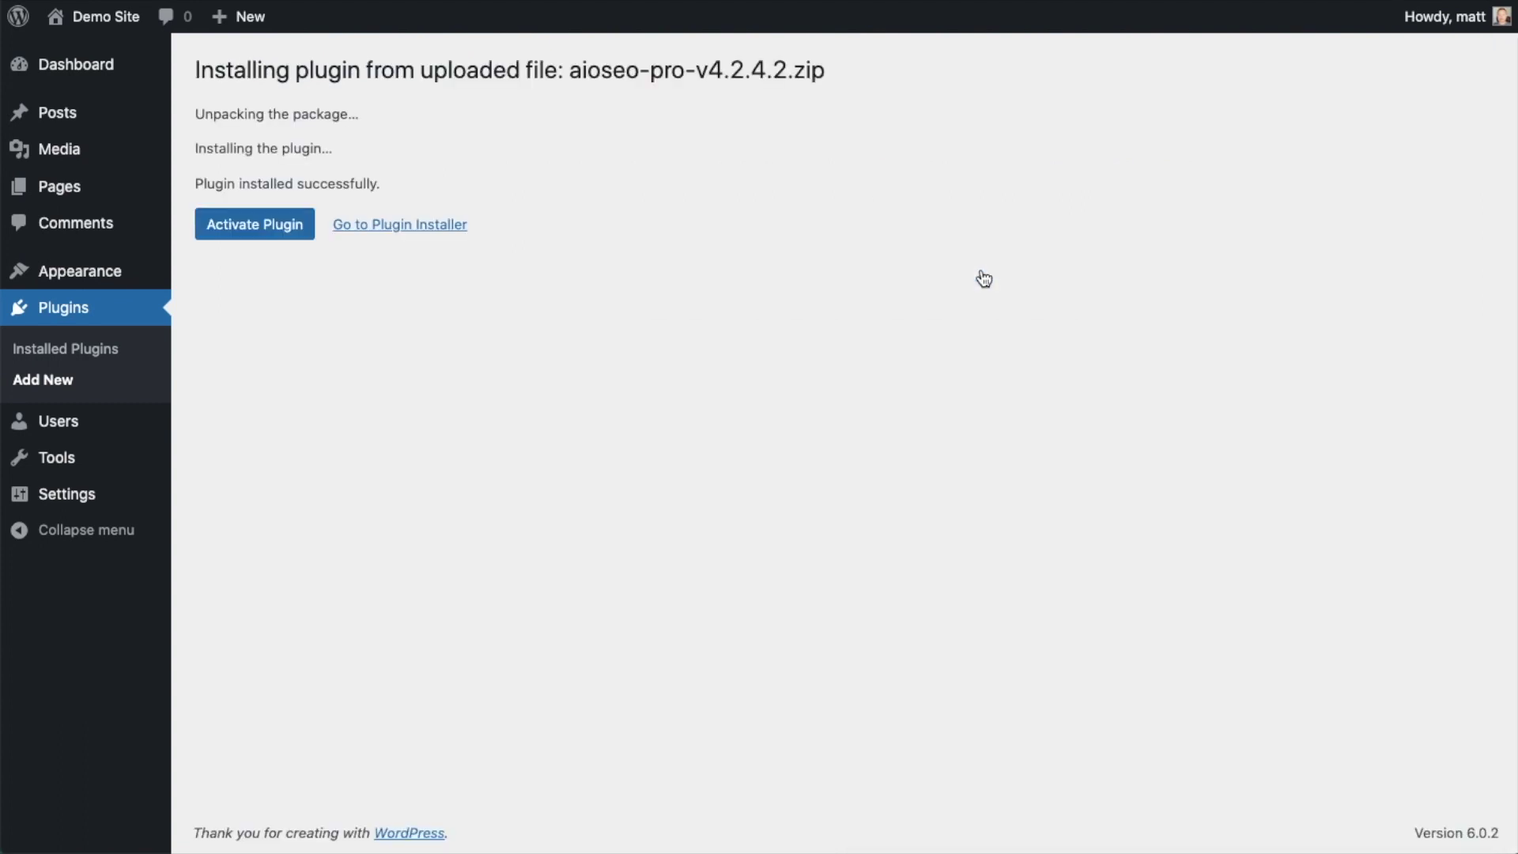
click(246, 225)
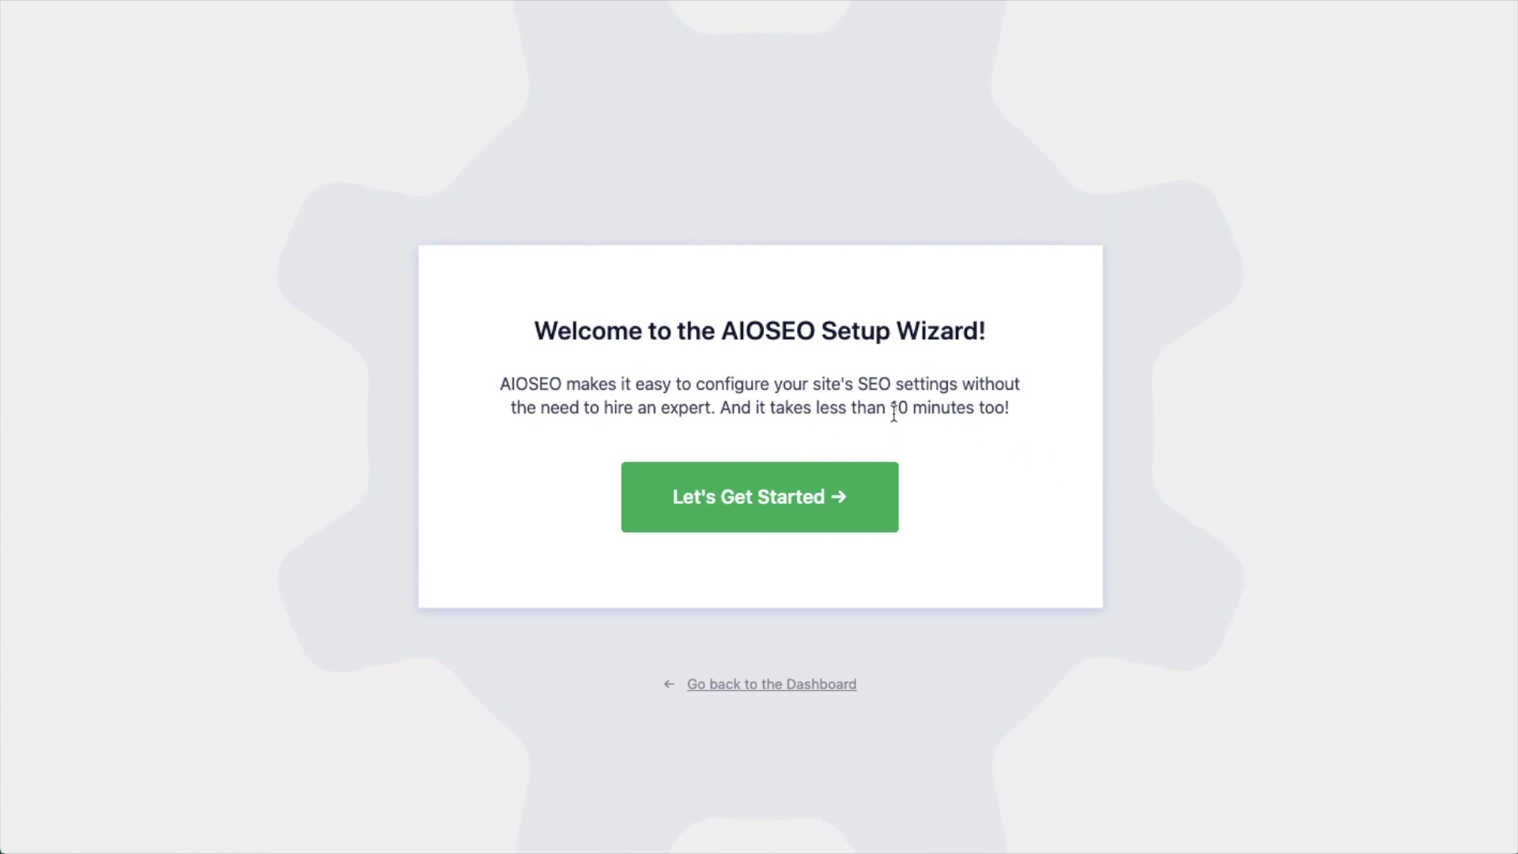
Skip the AIOSEO setup wizard and go to the license key section of General Settings.
click(768, 692)
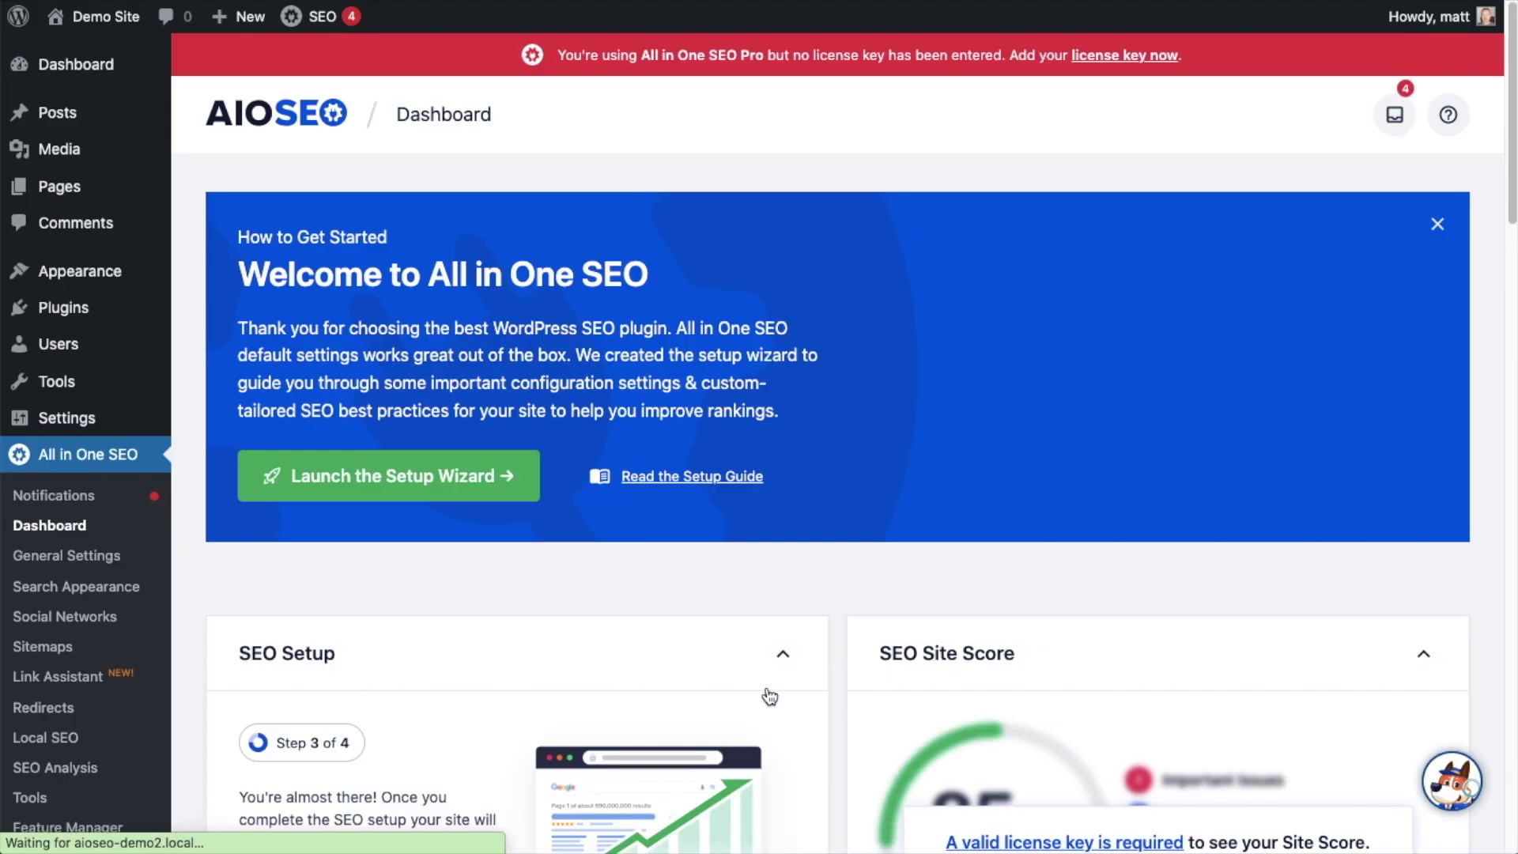
scroll(837, 399, down, 7)
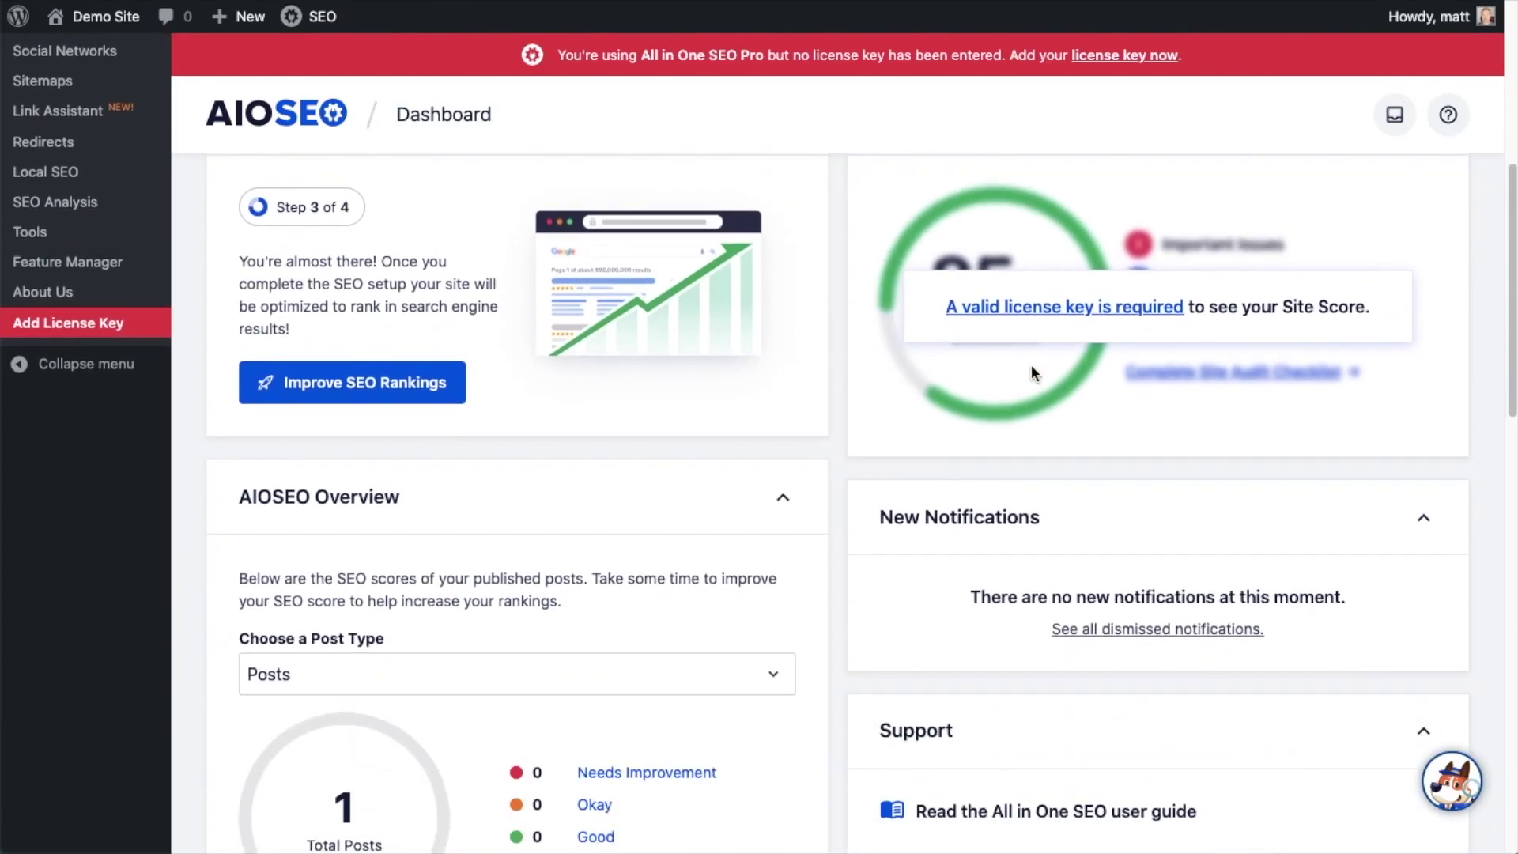
click(1040, 309)
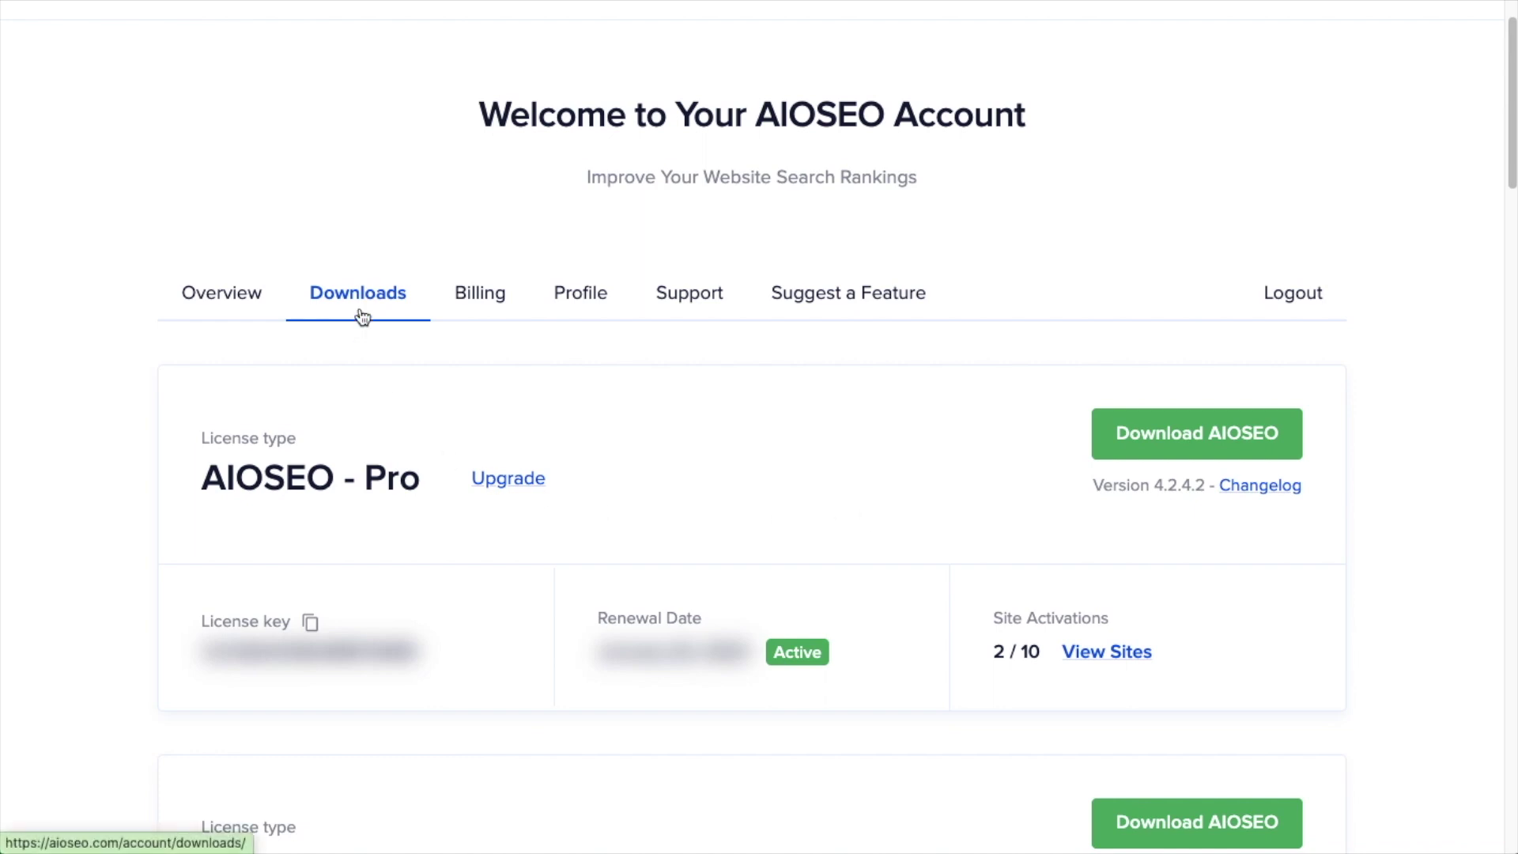
Copy the Pro license key from the AIOSEO account's Downloads tab.
click(310, 623)
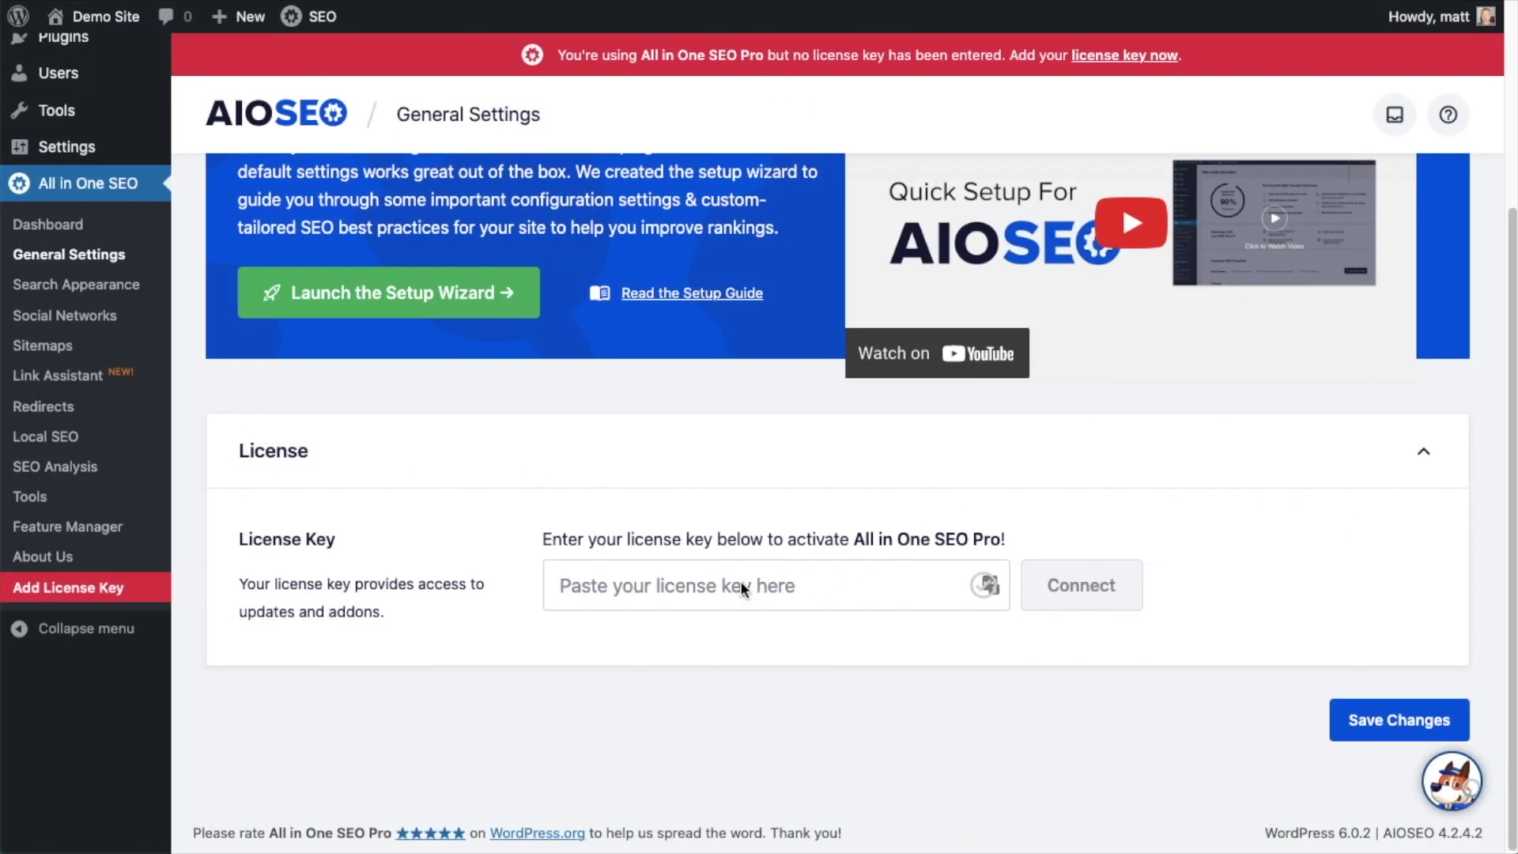
Paste the copied license key into AIOSEO, connect it, and save the settings.
click(686, 585)
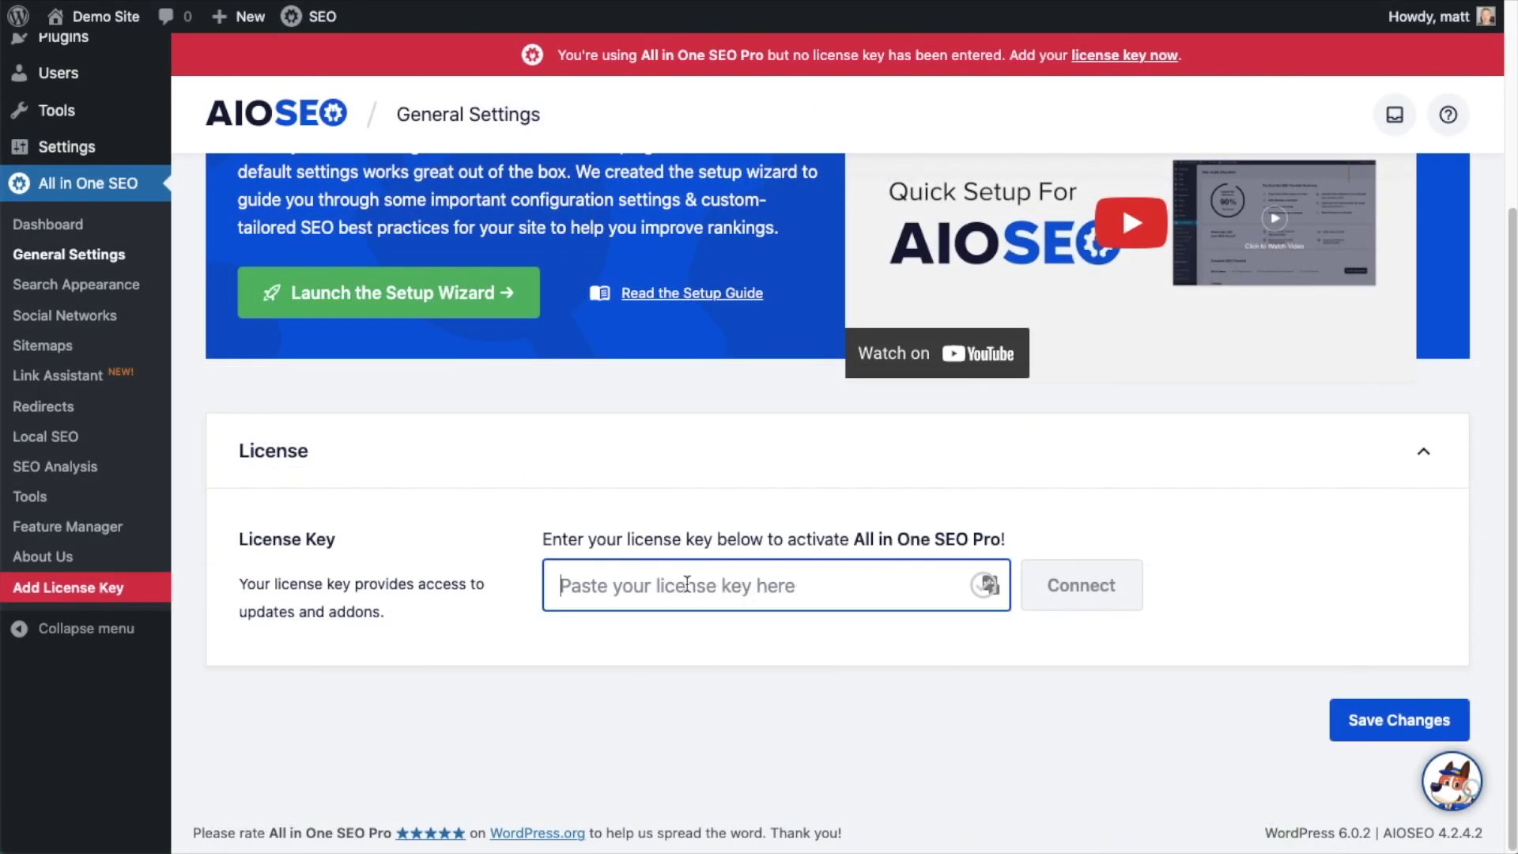
key(super+v)
click(1091, 584)
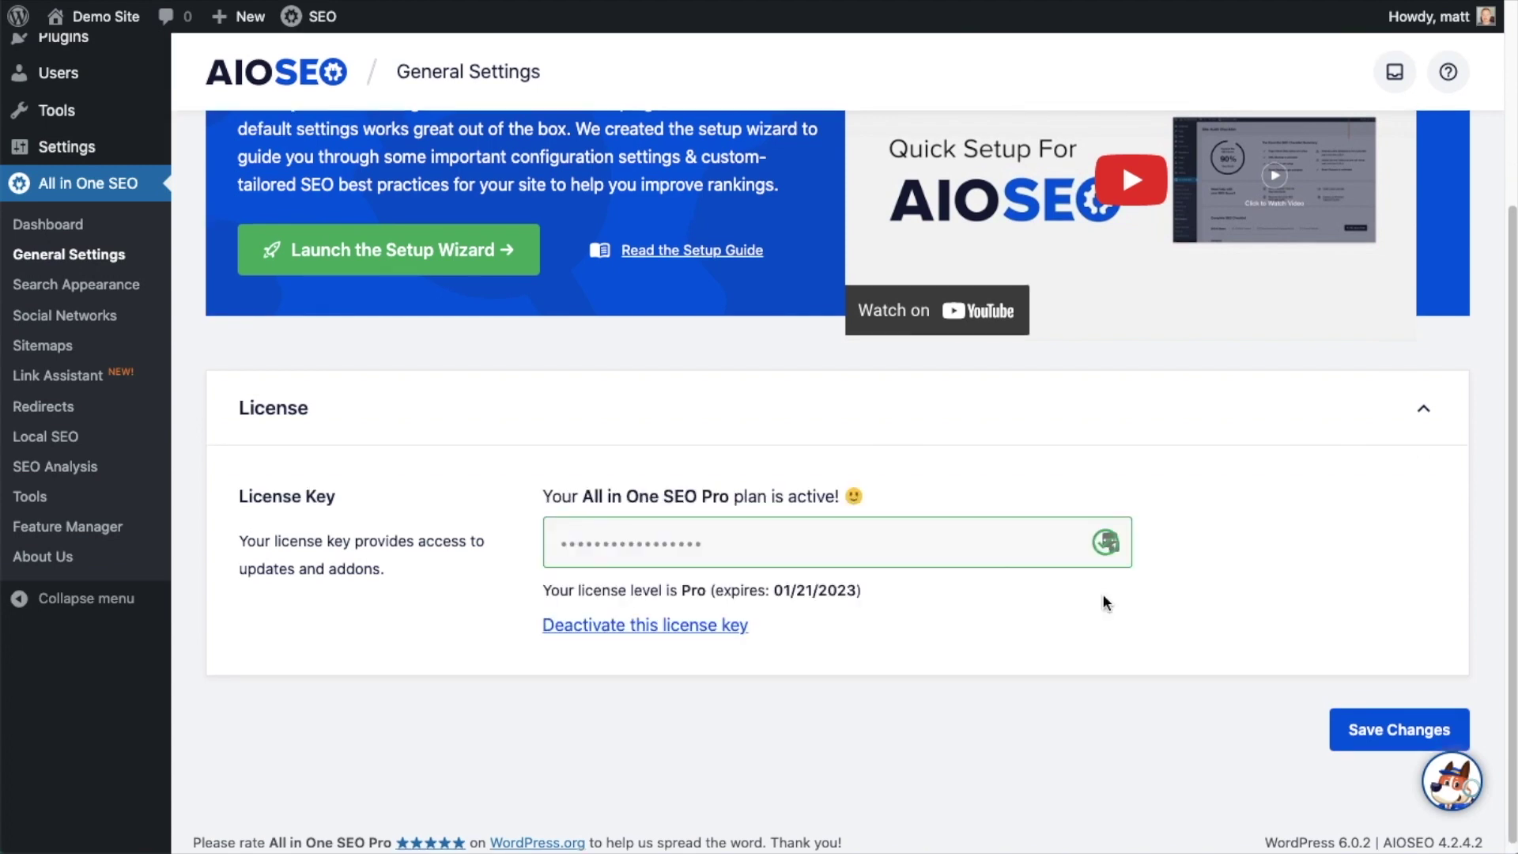
click(1404, 727)
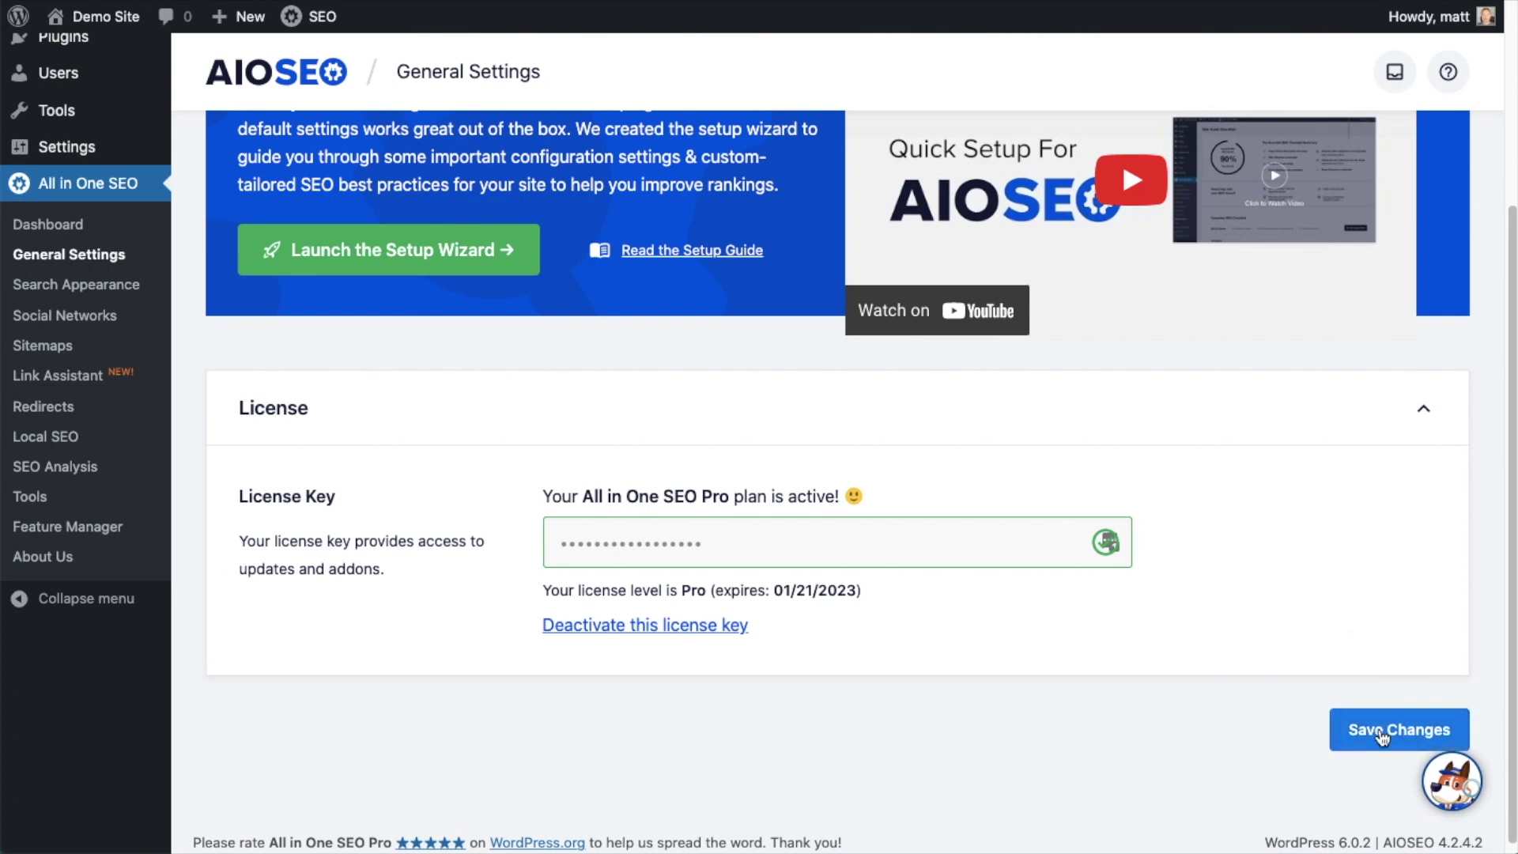
Return to the WordPress Dashboard.
scroll(1266, 681, up, 1)
scroll(1266, 682, up, 5)
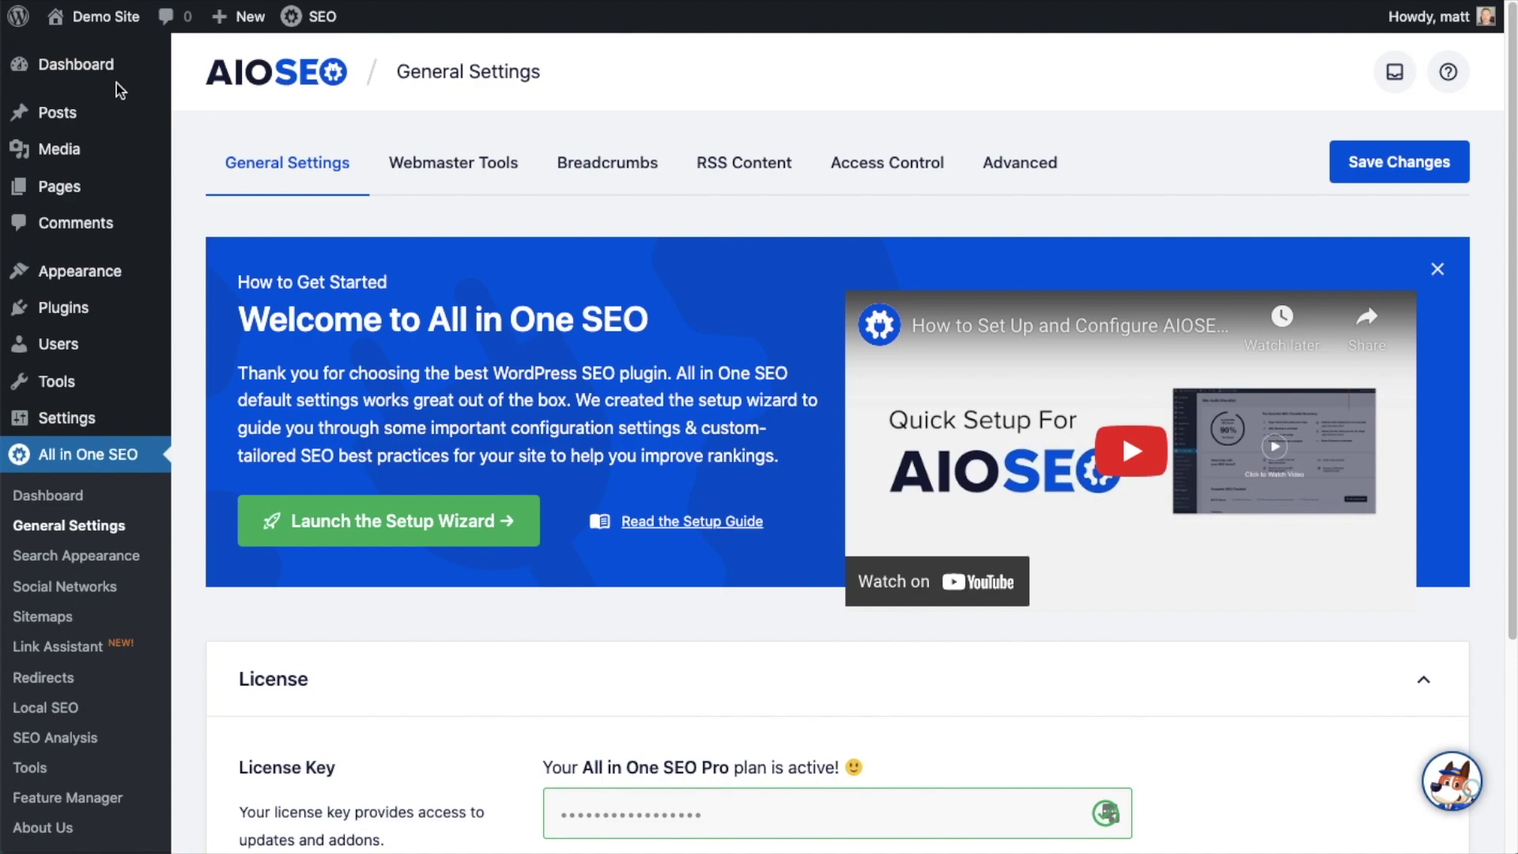
click(87, 75)
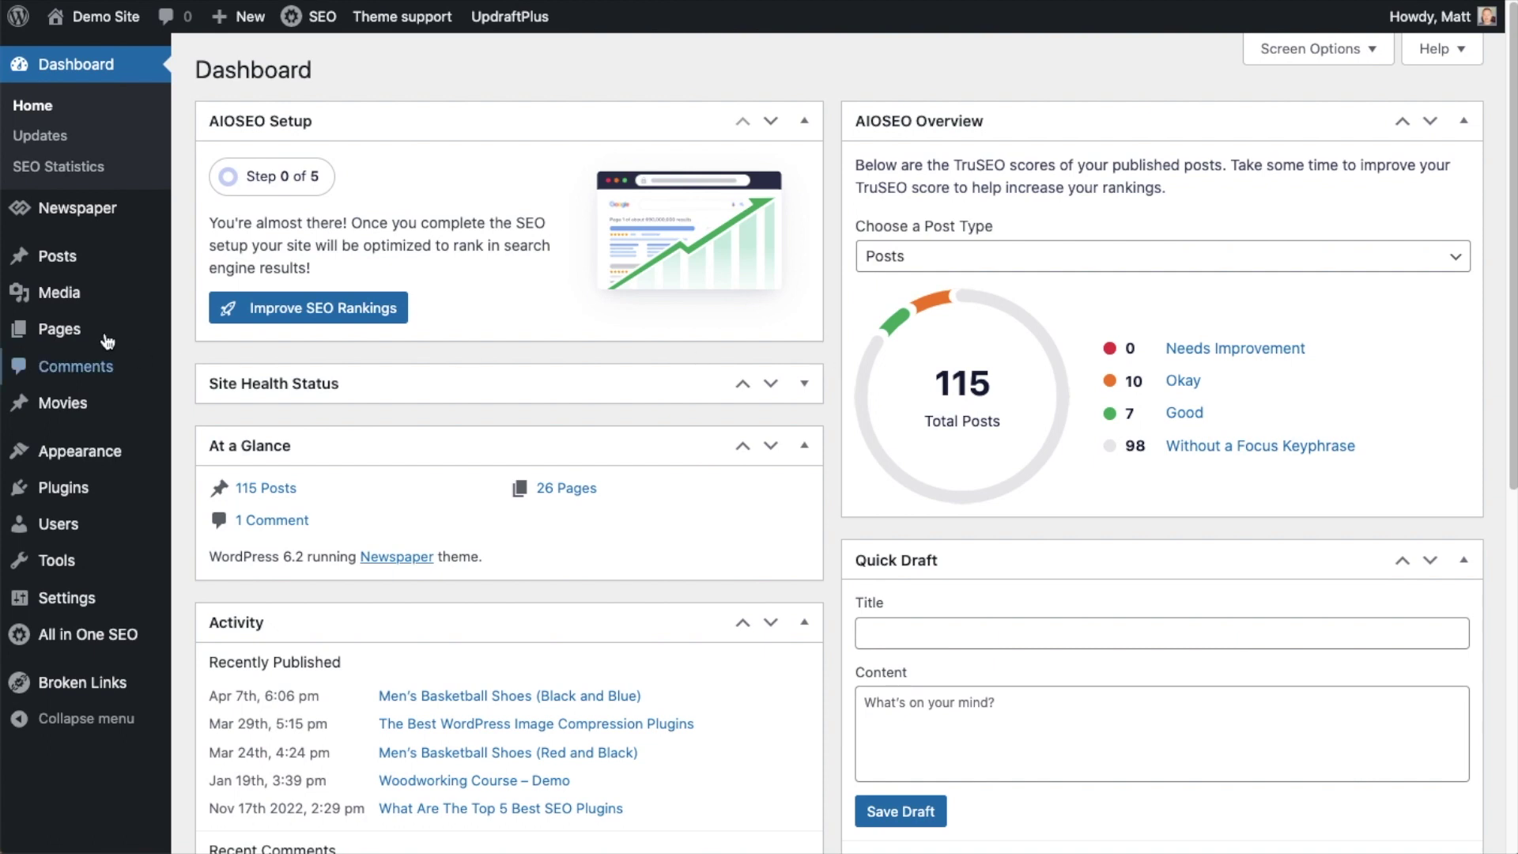
Open Test Puppy Post in the block editor from the All Posts list.
click(46, 262)
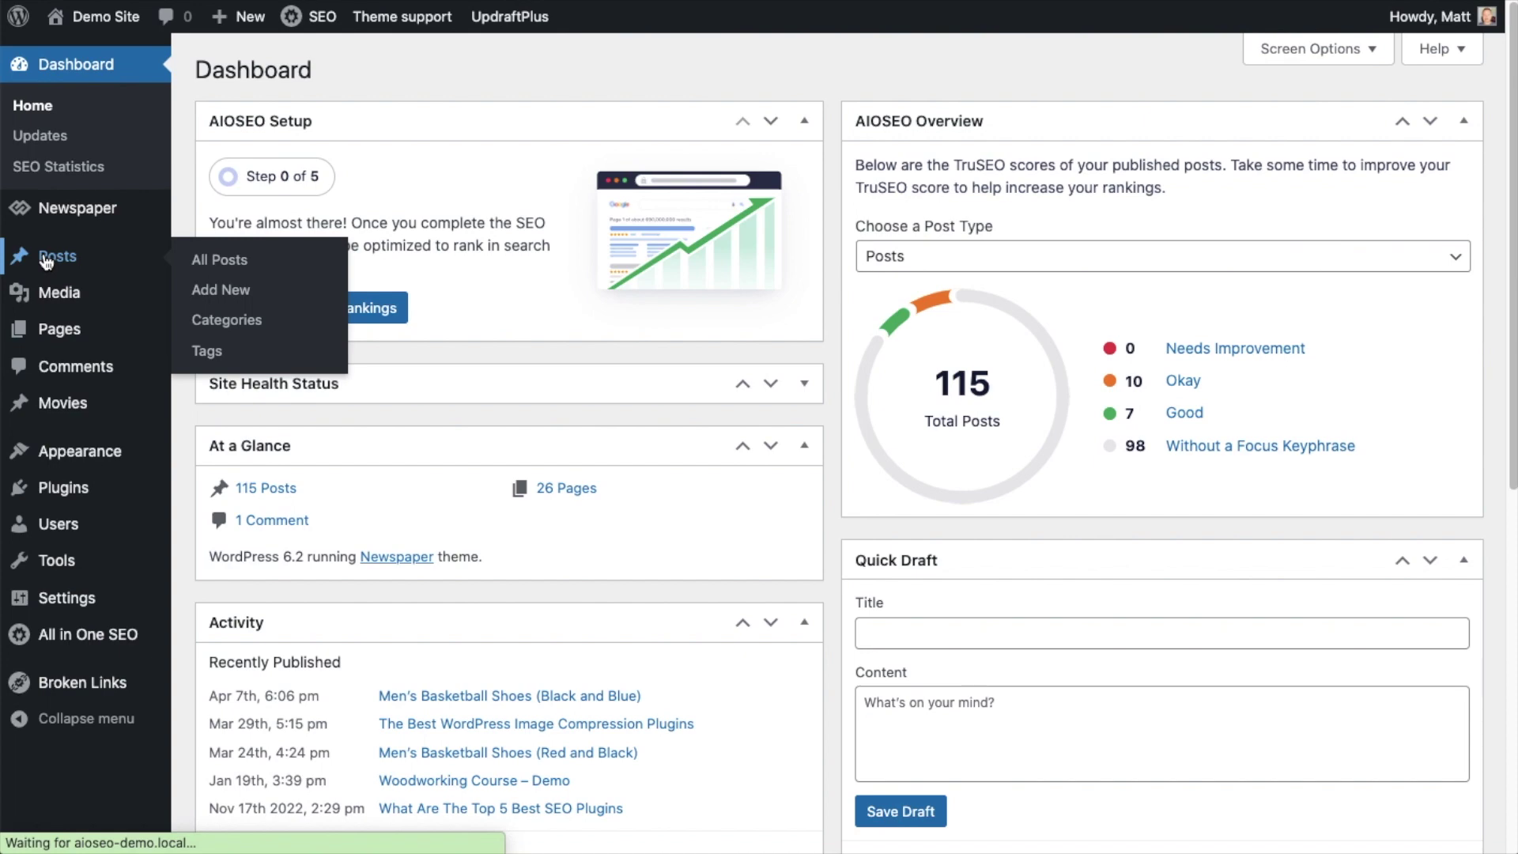
scroll(969, 281, down, 3)
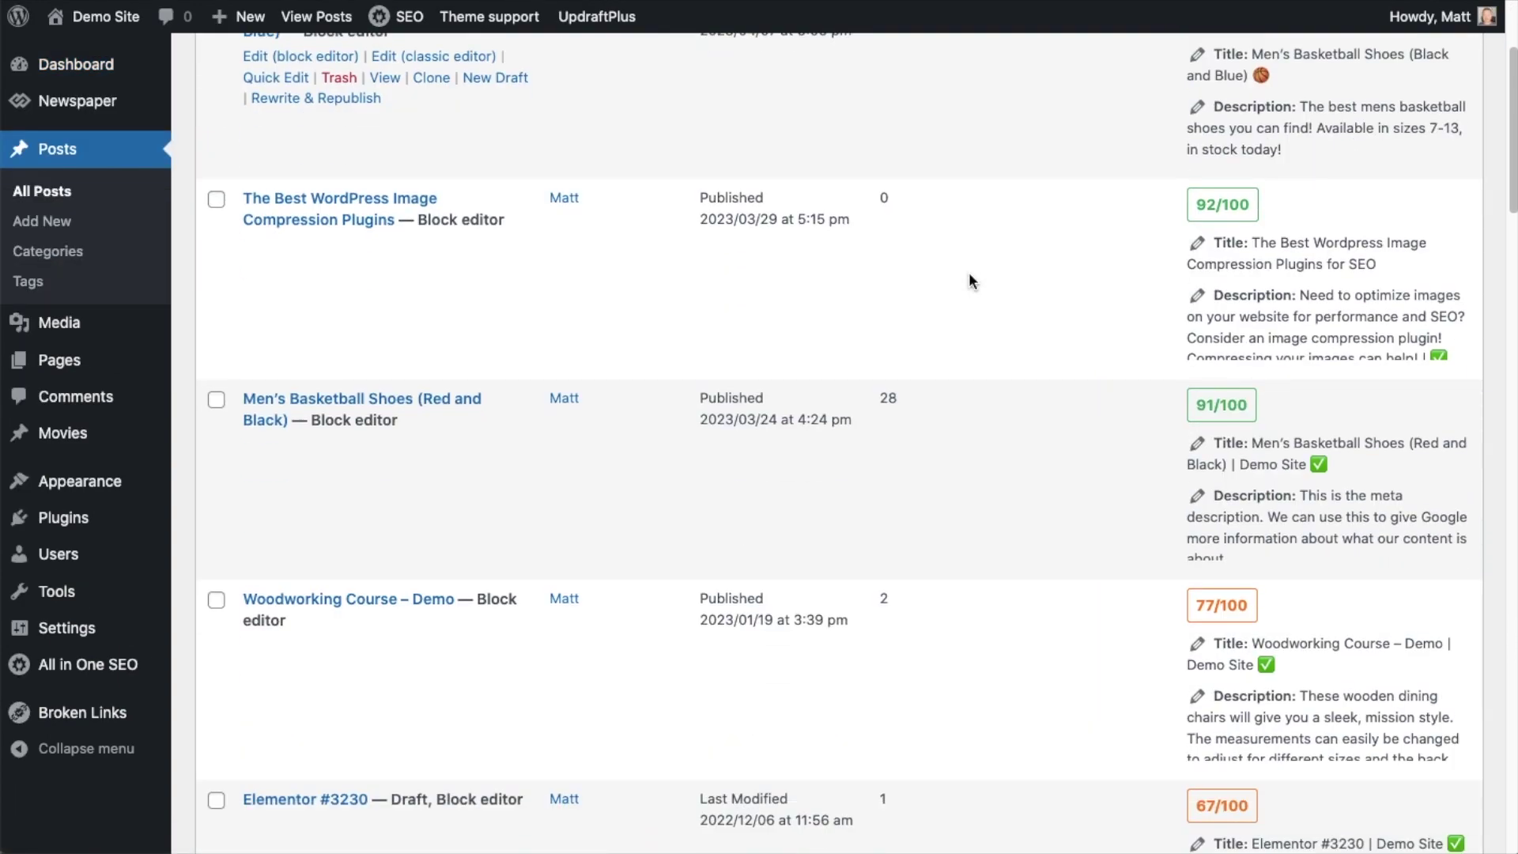
scroll(969, 280, down, 20)
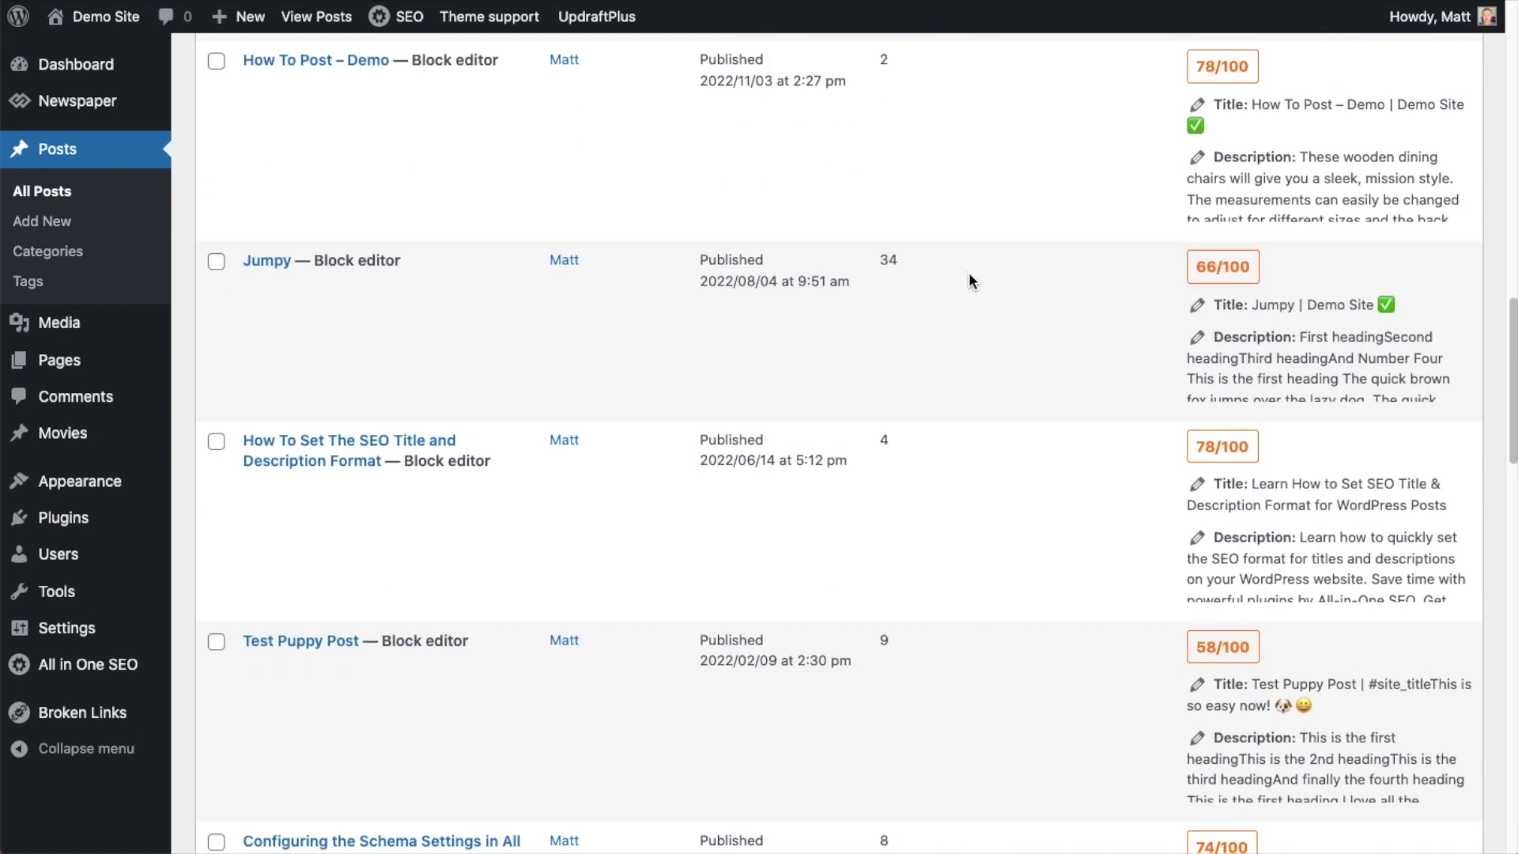
scroll(969, 281, down, 3)
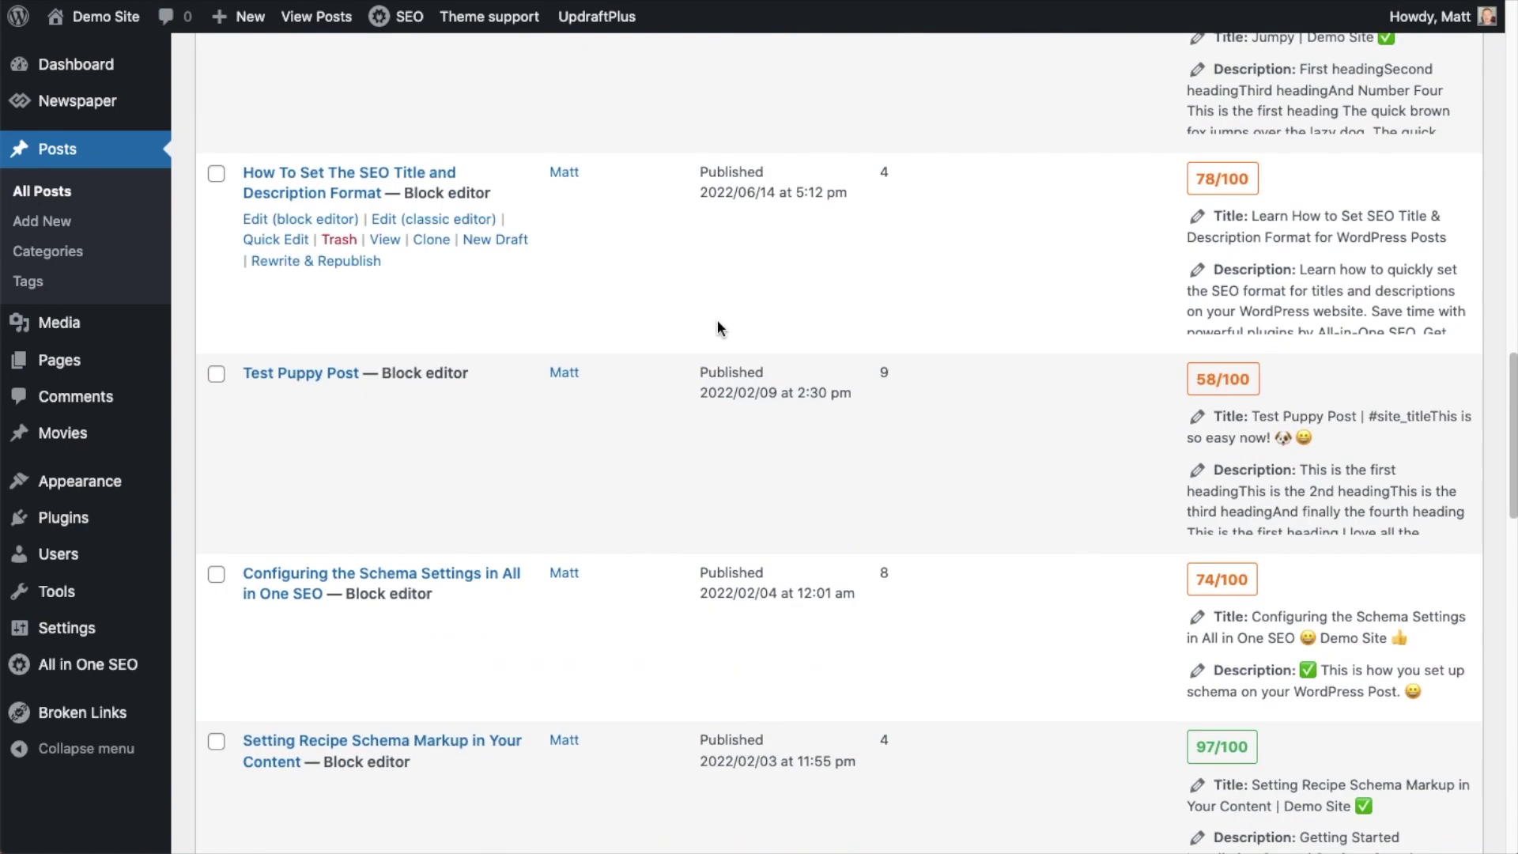
click(305, 378)
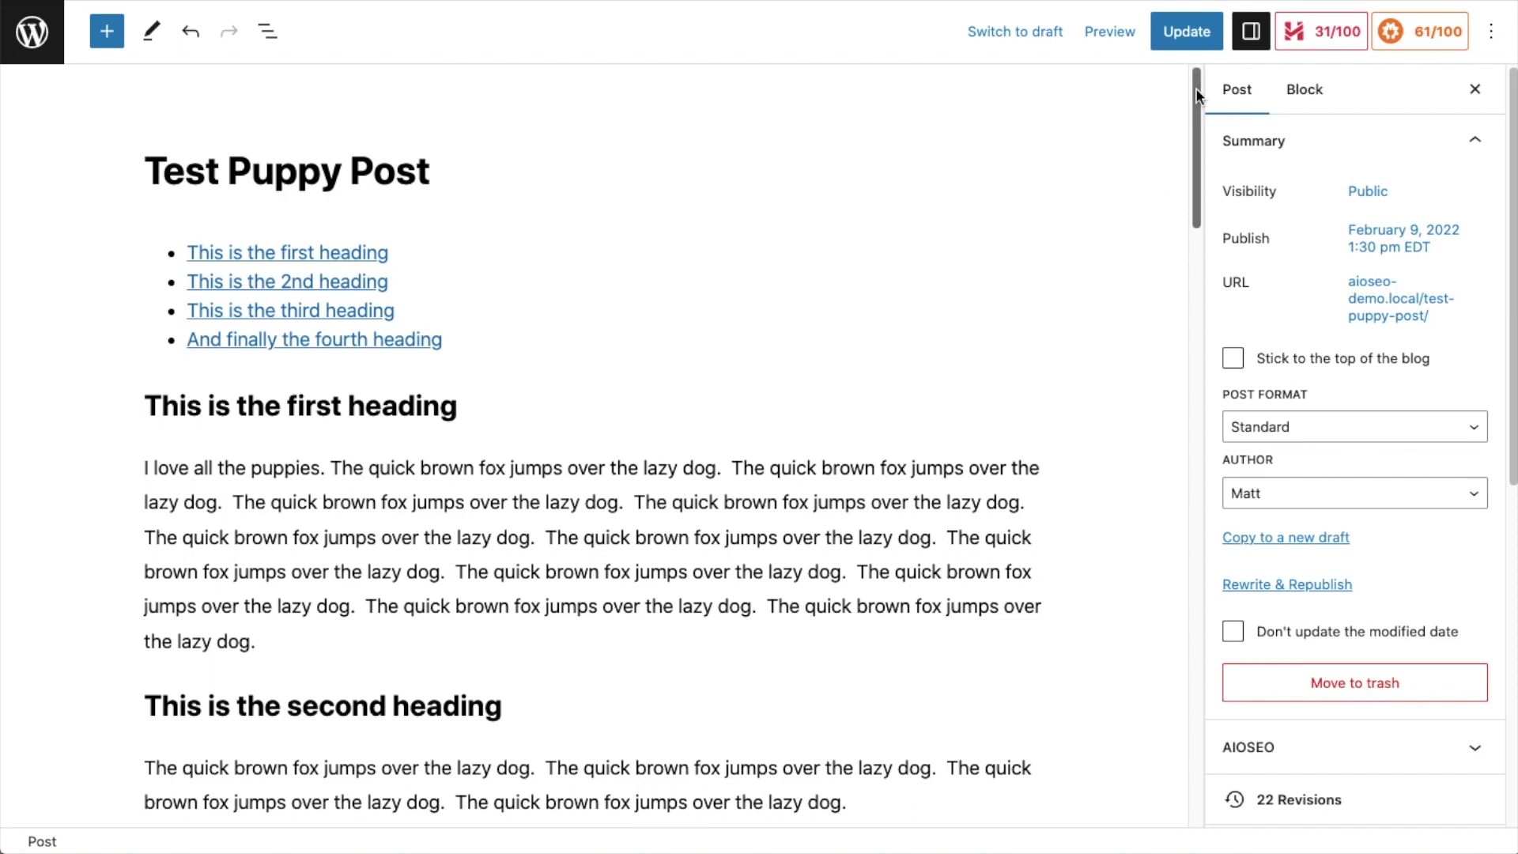
Check the AIOSEO snippet preview in mobile layout, then return to desktop layout.
drag(1196, 93, 1184, 334)
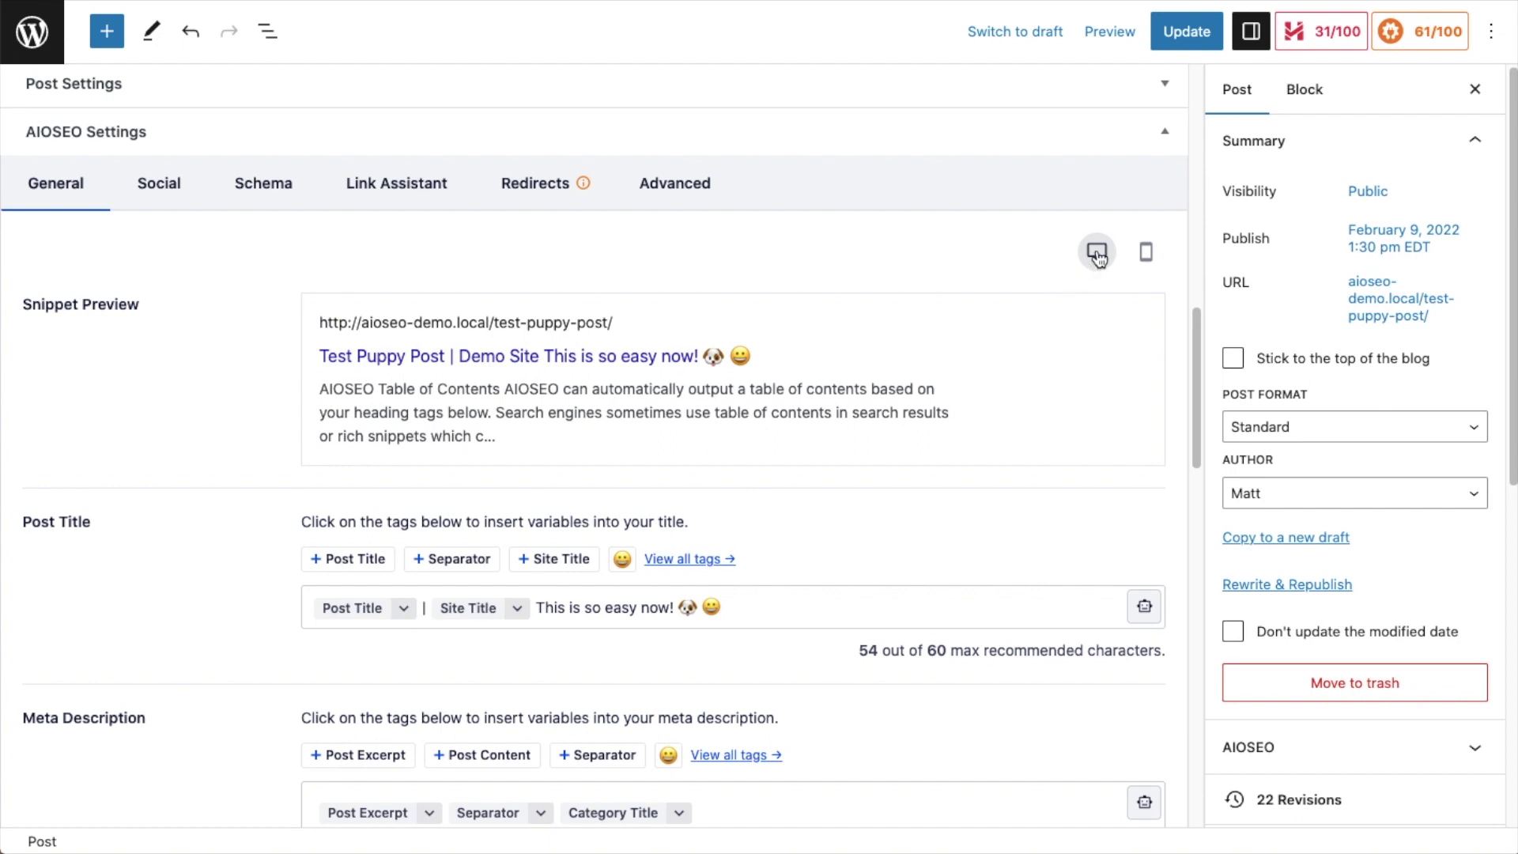
click(1148, 251)
click(1099, 252)
Open the post's AIOSEO General sidebar panel, then the editor's Preview dropdown.
drag(1197, 414, 1220, 127)
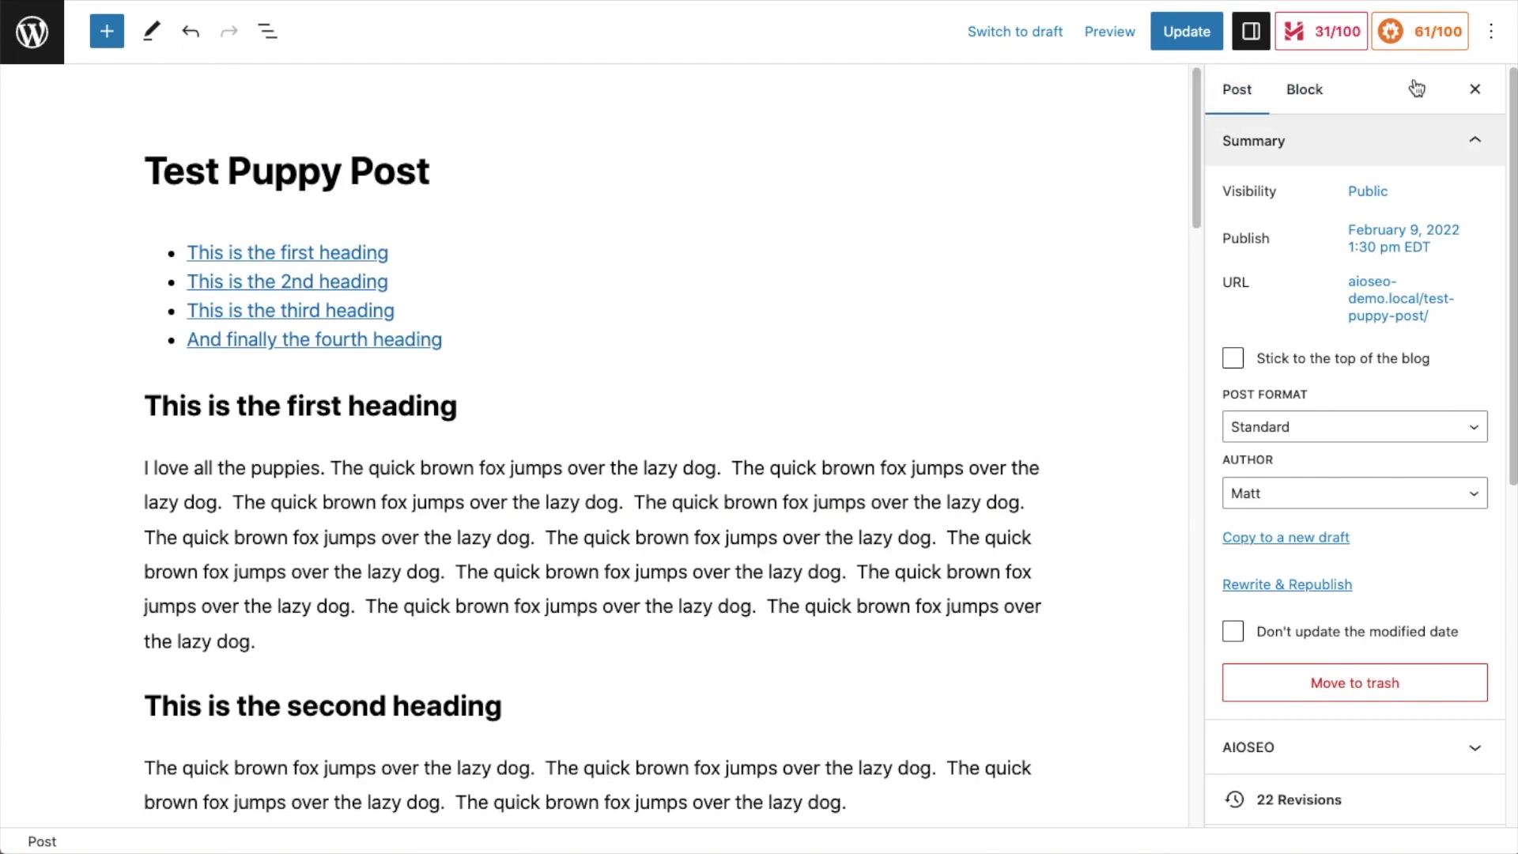
click(1435, 33)
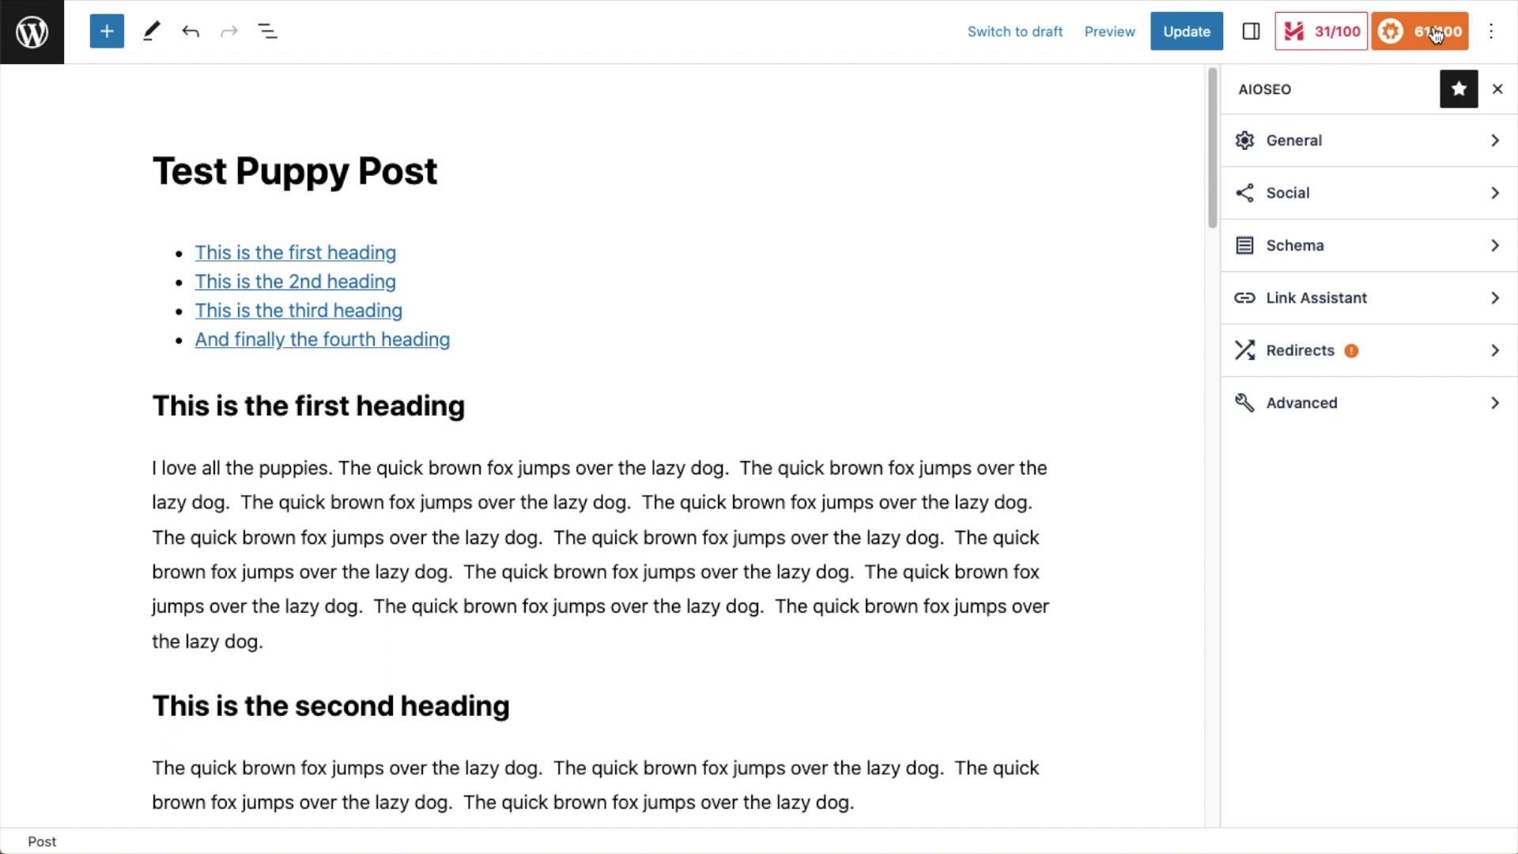
click(1304, 143)
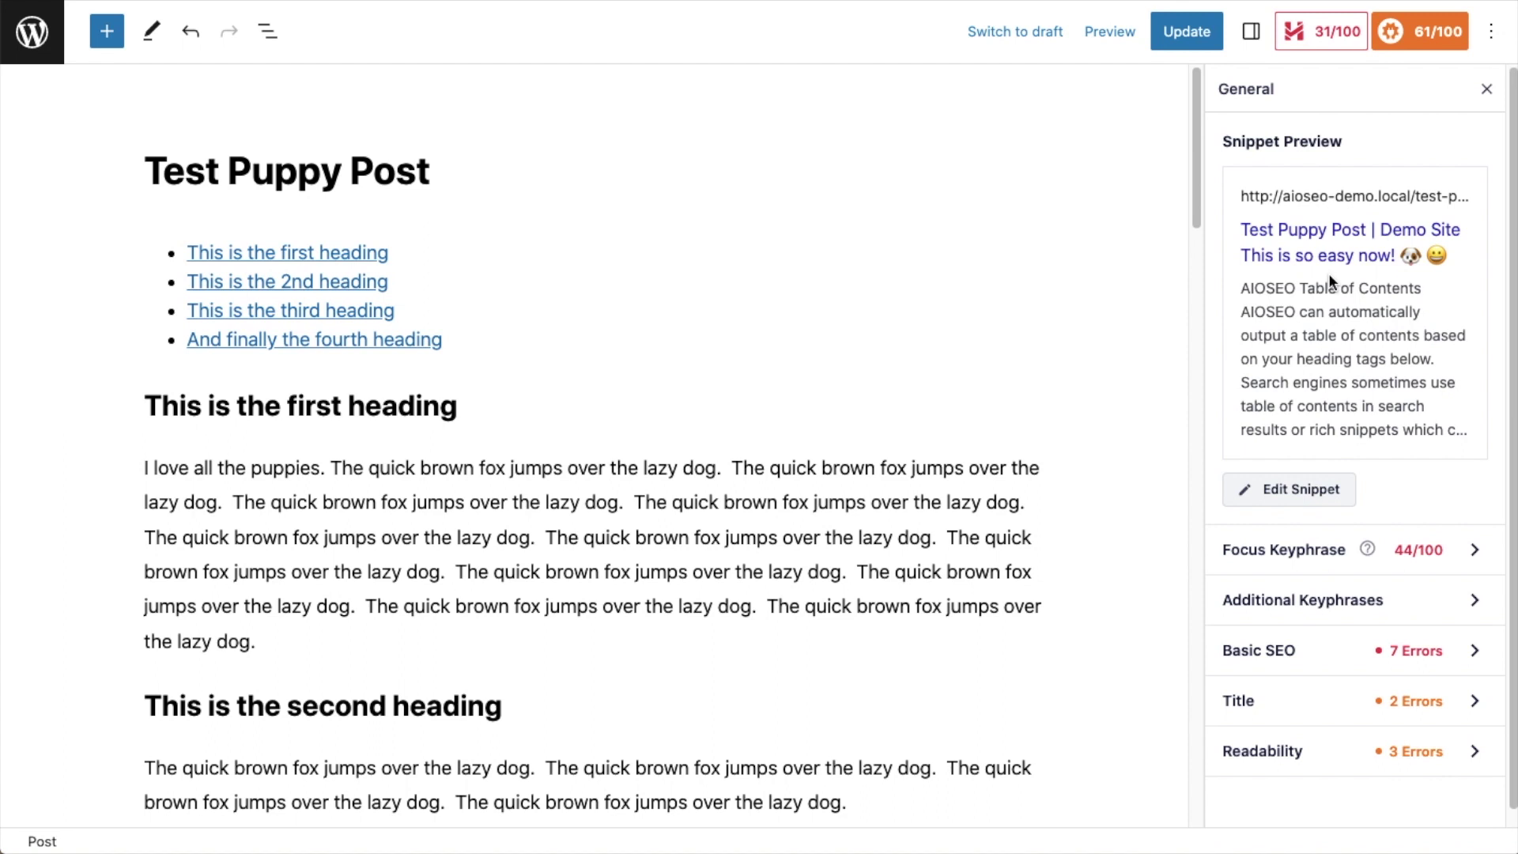
click(1114, 31)
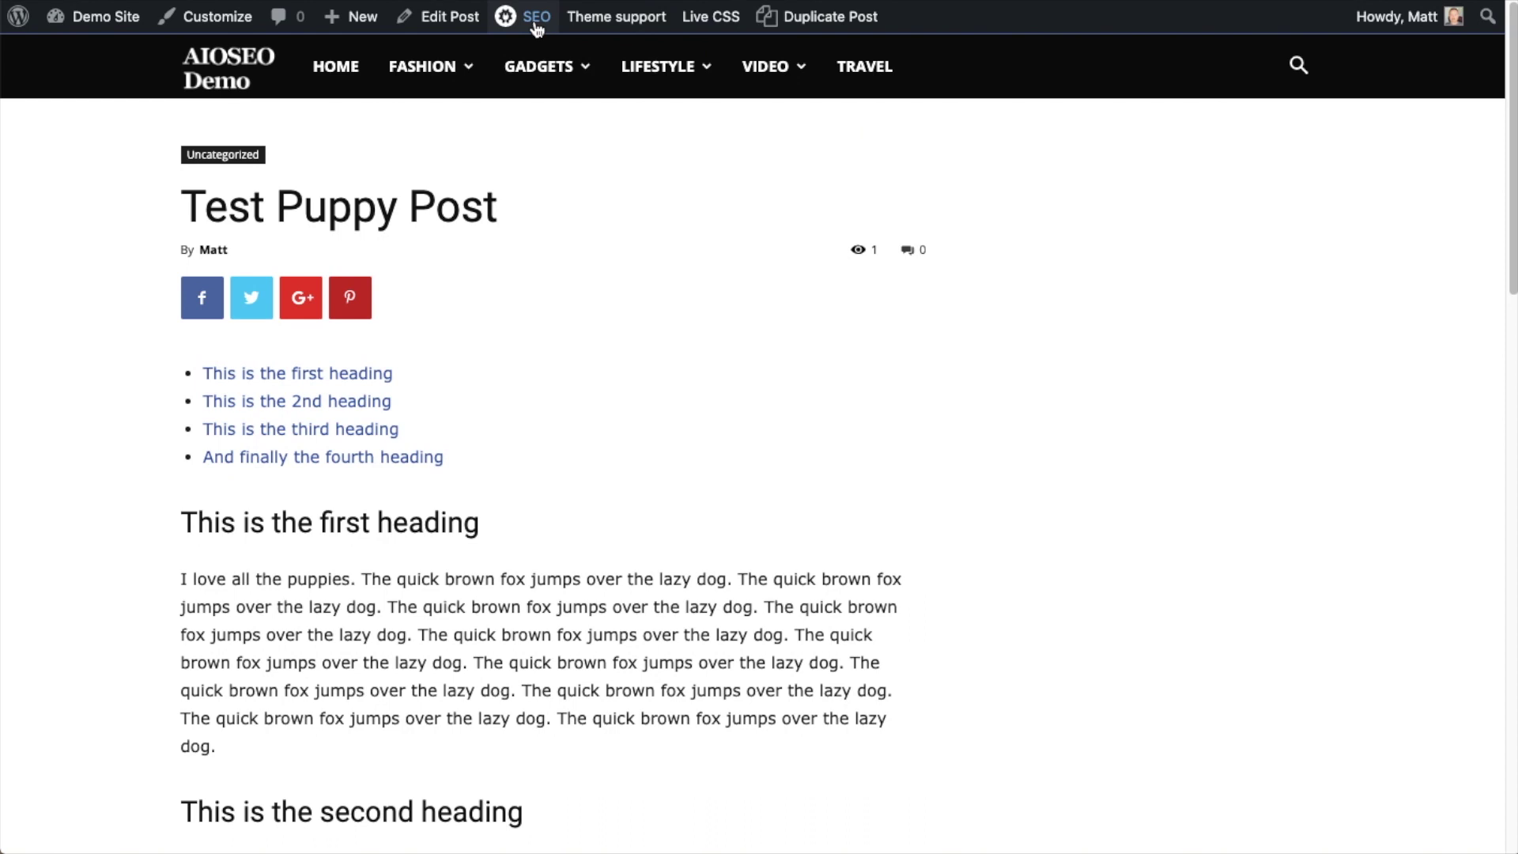
Review the live post's Google snippet through the admin bar's SEO Preview, then dismiss it.
mouse_move(534, 23)
click(528, 57)
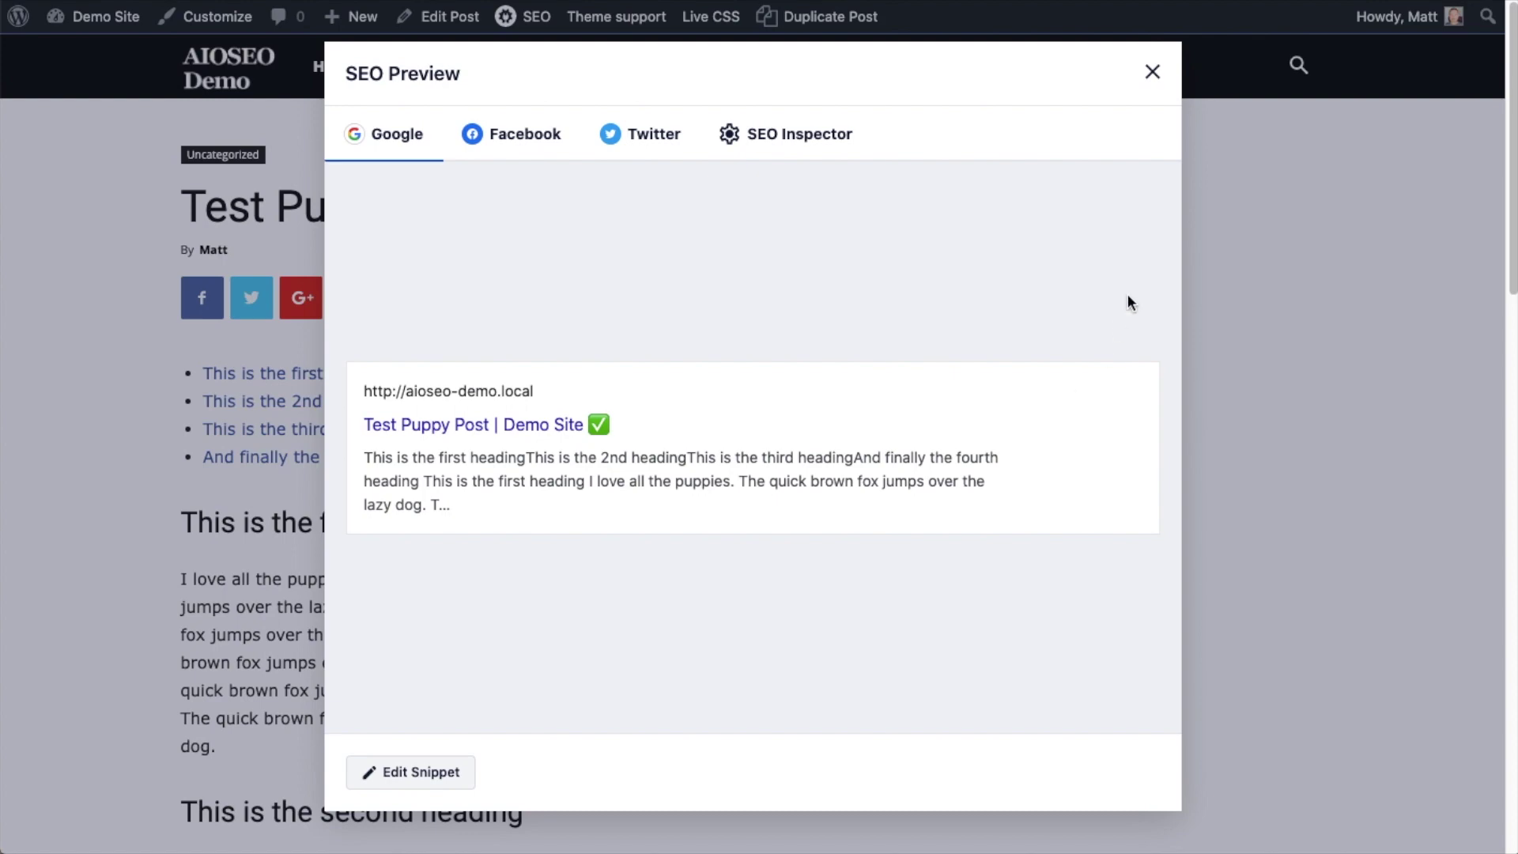
click(1153, 70)
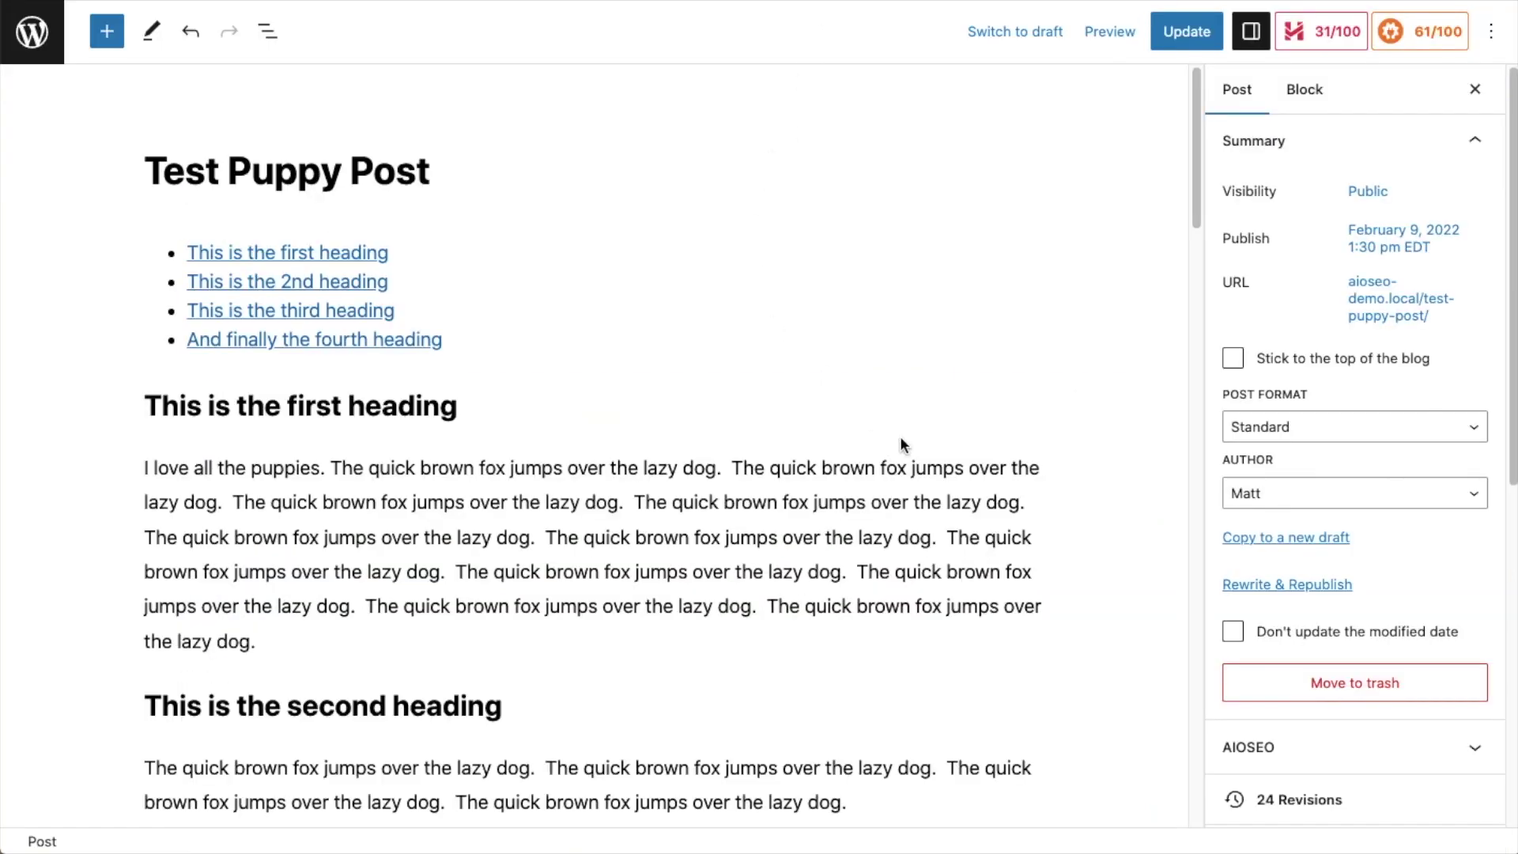
Strip the emojis, custom wording, Site Title tag and separator from the AIOSEO Post Title.
drag(1197, 91, 1156, 364)
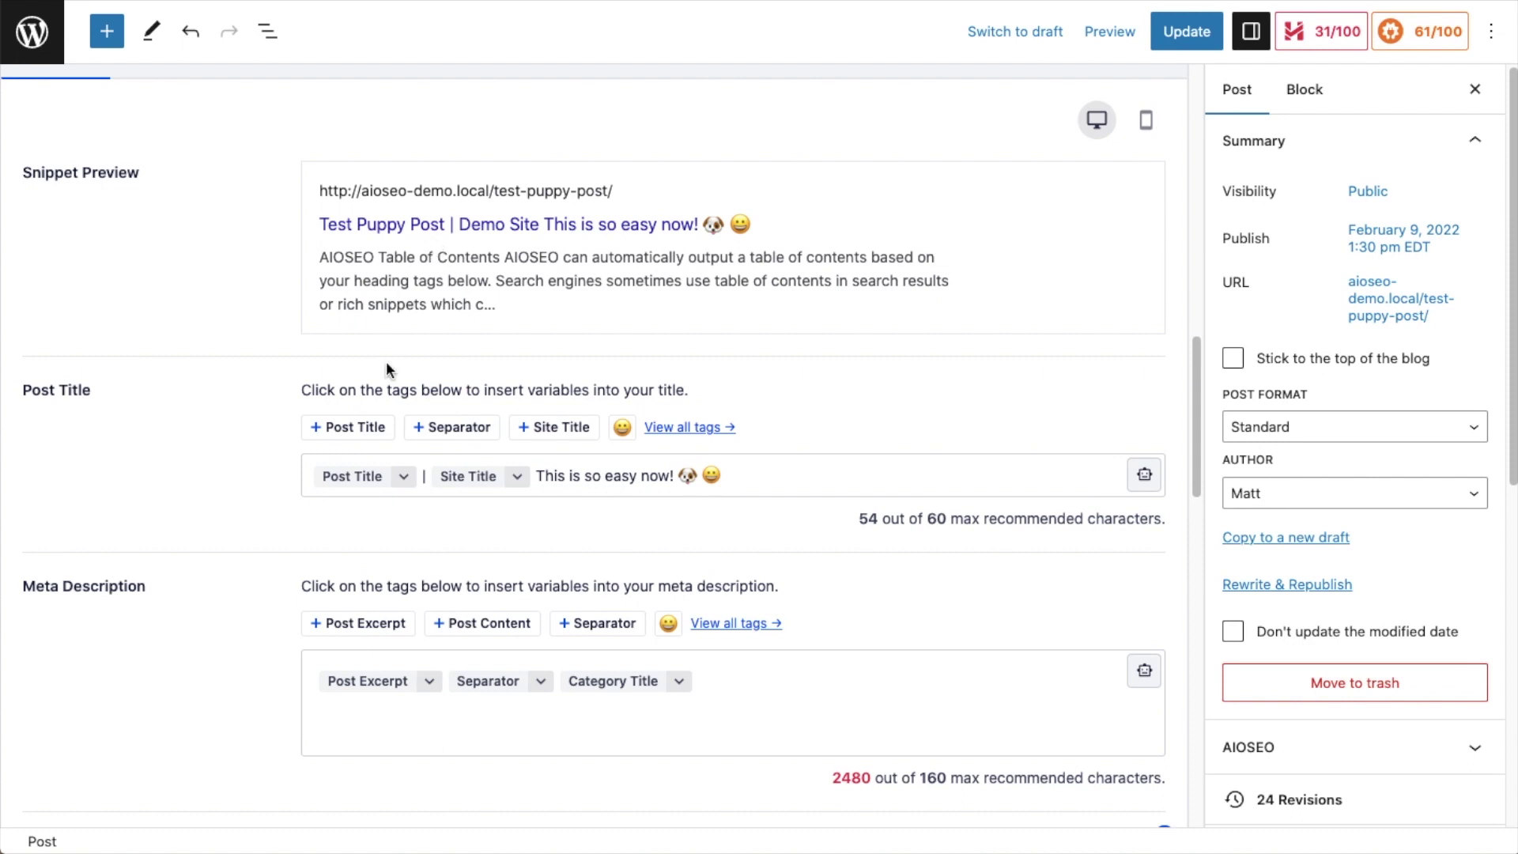
click(771, 476)
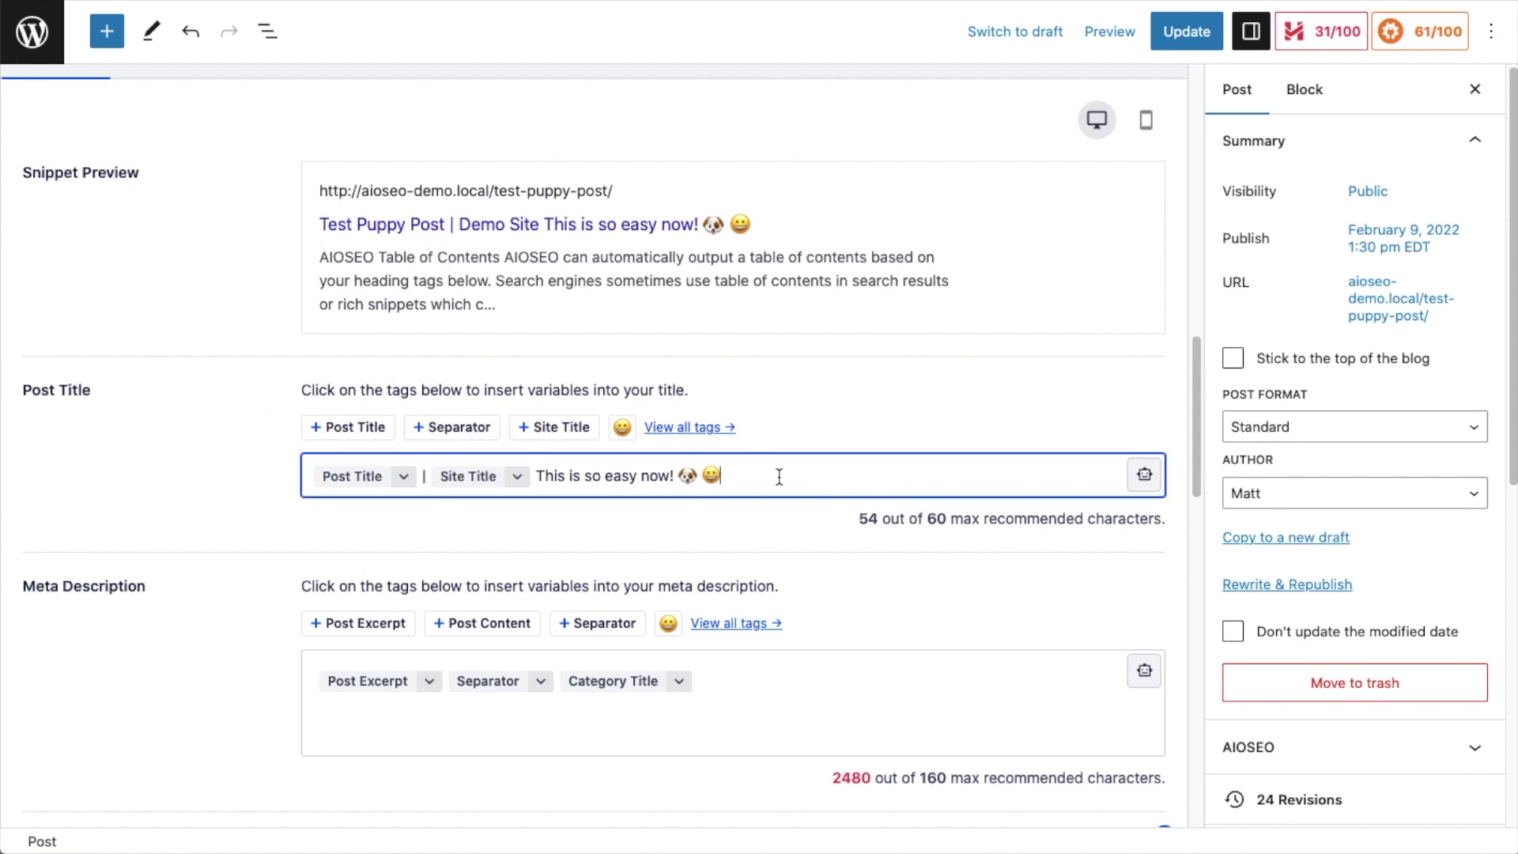
key(BackSpace)
key(BackSpace)
key(BackSpace)
key(BackSpace)
key(BackSpace)
key(BackSpace)
key(BackSpace)
key(BackSpace)
key(BackSpace)
key(BackSpace)
key(BackSpace)
key(BackSpace)
key(BackSpace)
key(BackSpace)
key(BackSpace)
key(BackSpace)
key(BackSpace)
key(BackSpace)
key(BackSpace)
key(BackSpace)
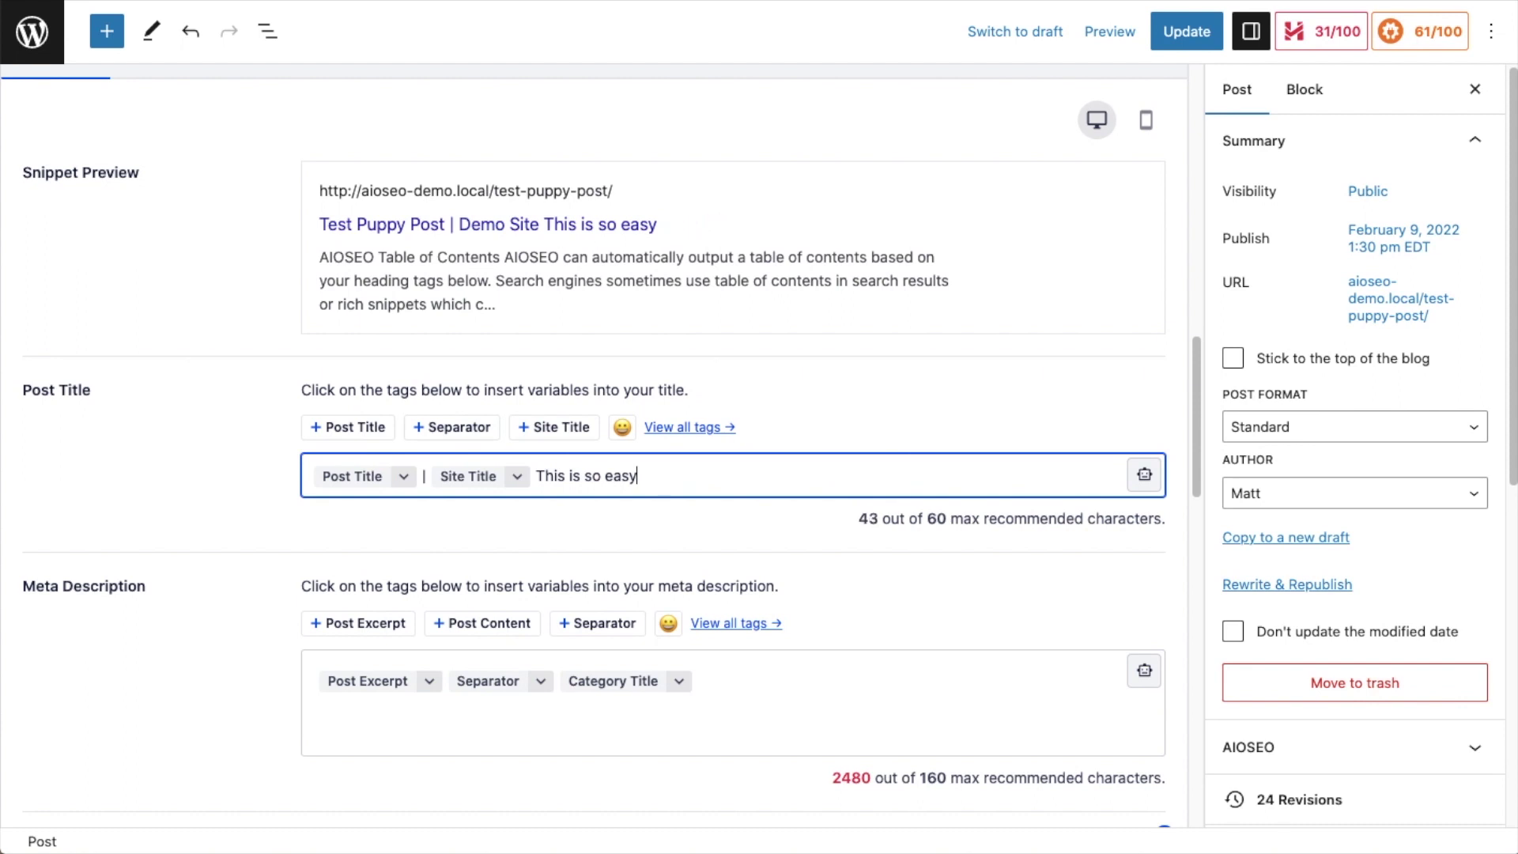
key(BackSpace)
key(BackSpace)
key(BackSpace)
key(BackSpace)
key(BackSpace)
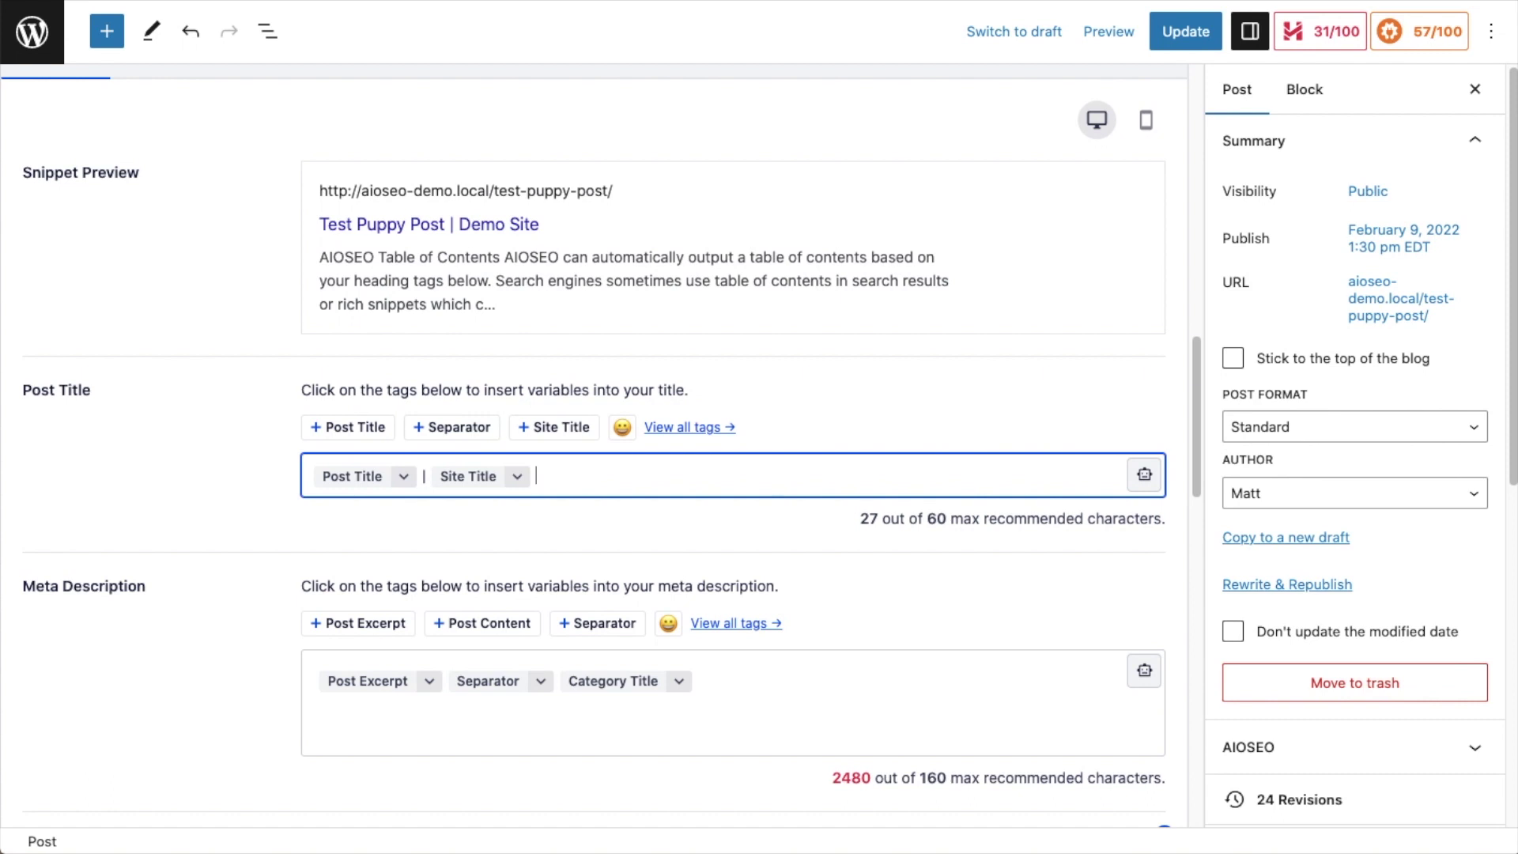
key(BackSpace)
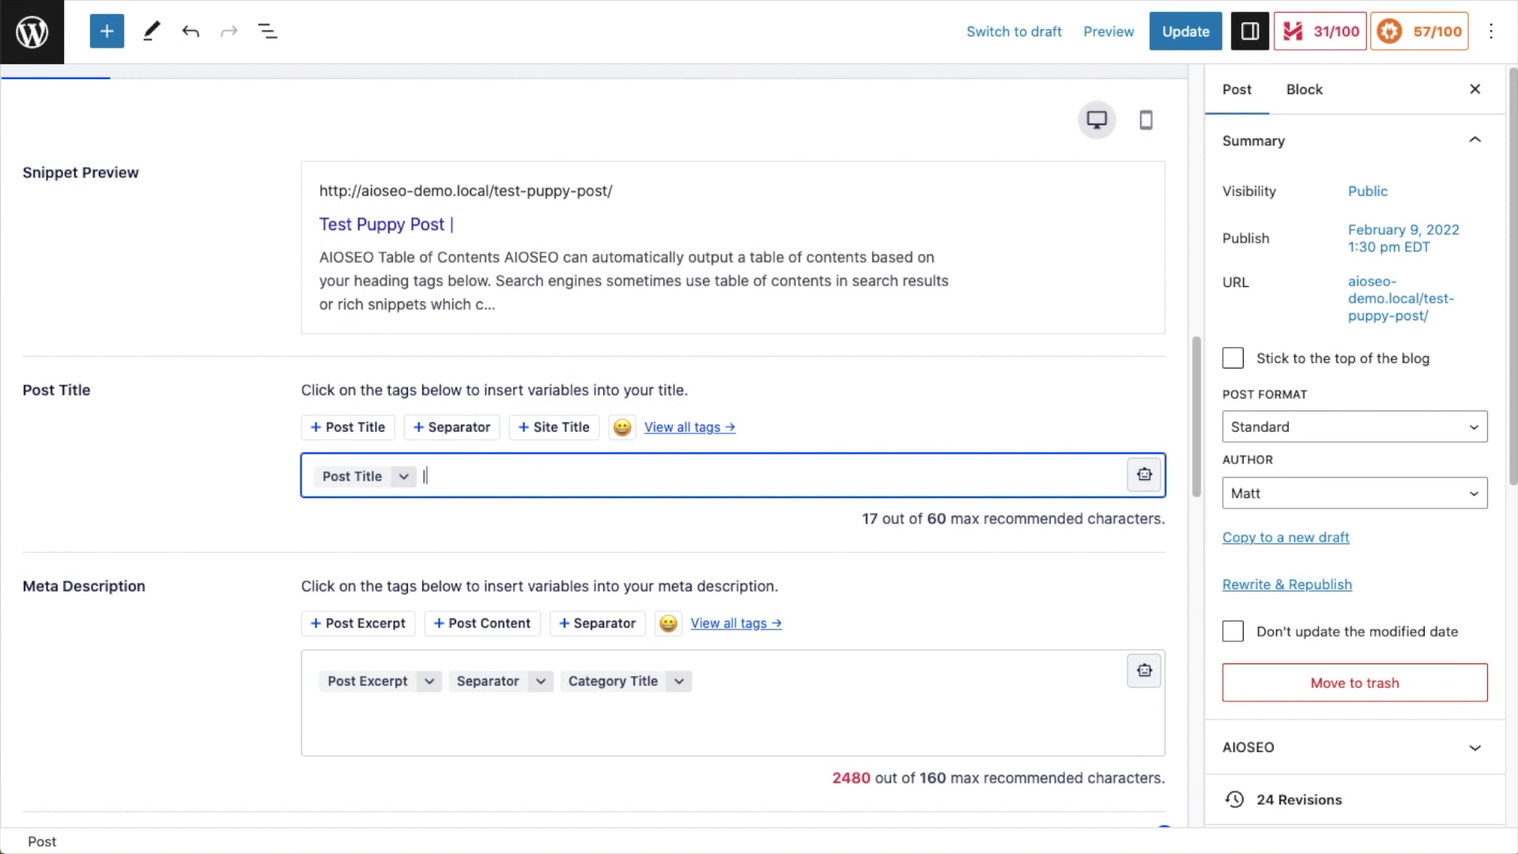
key(BackSpace)
click(465, 479)
click(316, 475)
drag(431, 472, 278, 467)
Retitle the SEO post title '10 Pictures of Puppies To Brighten Your Day!' with a dog emoji appended.
key(BackSpace)
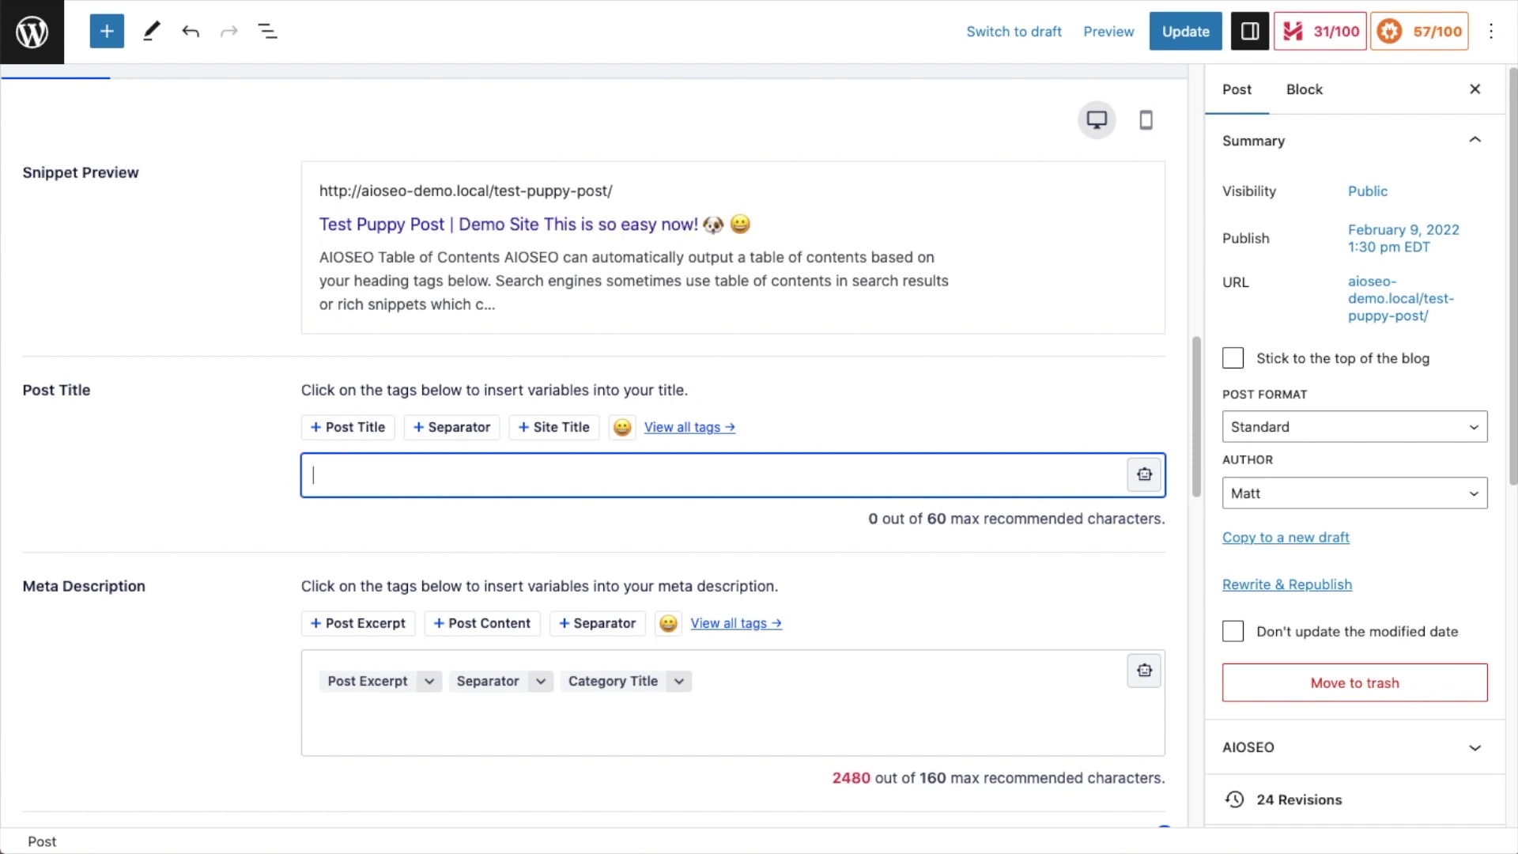
text(10 Picture)
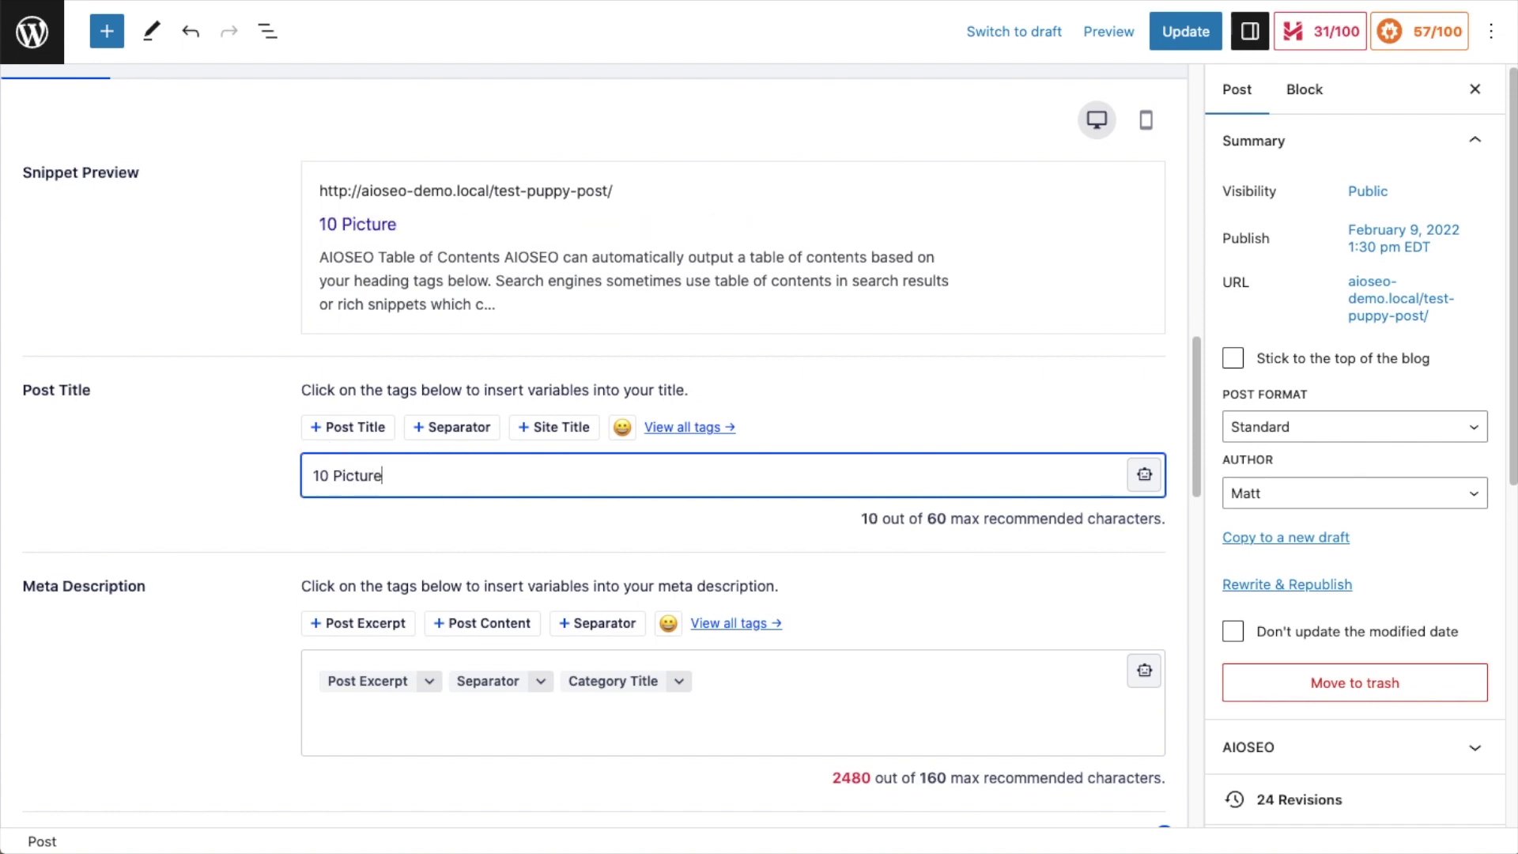
text(s of Puppies To Brighten Your Day!)
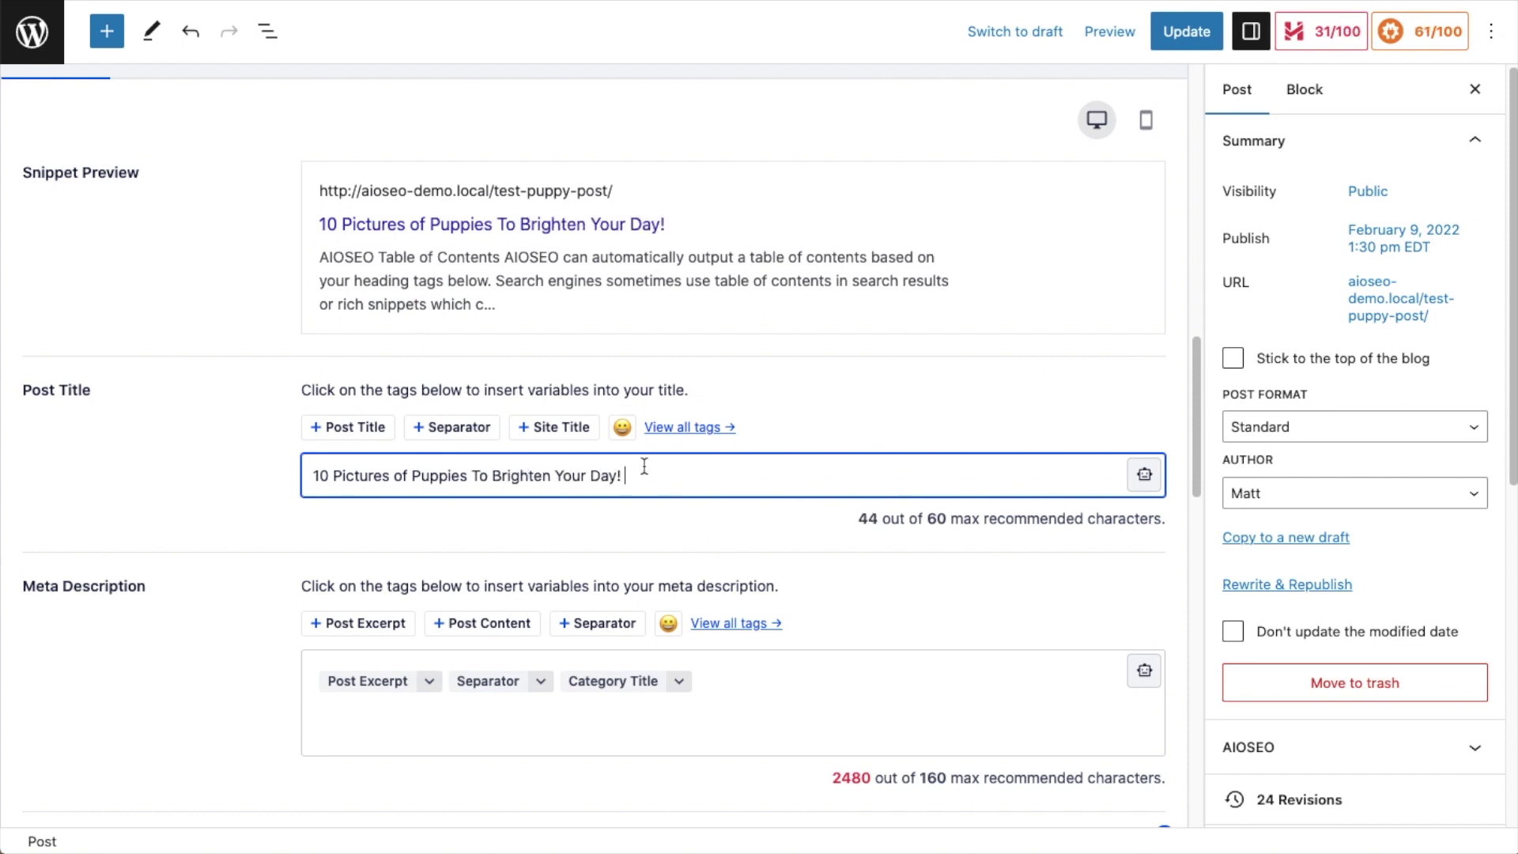
click(623, 427)
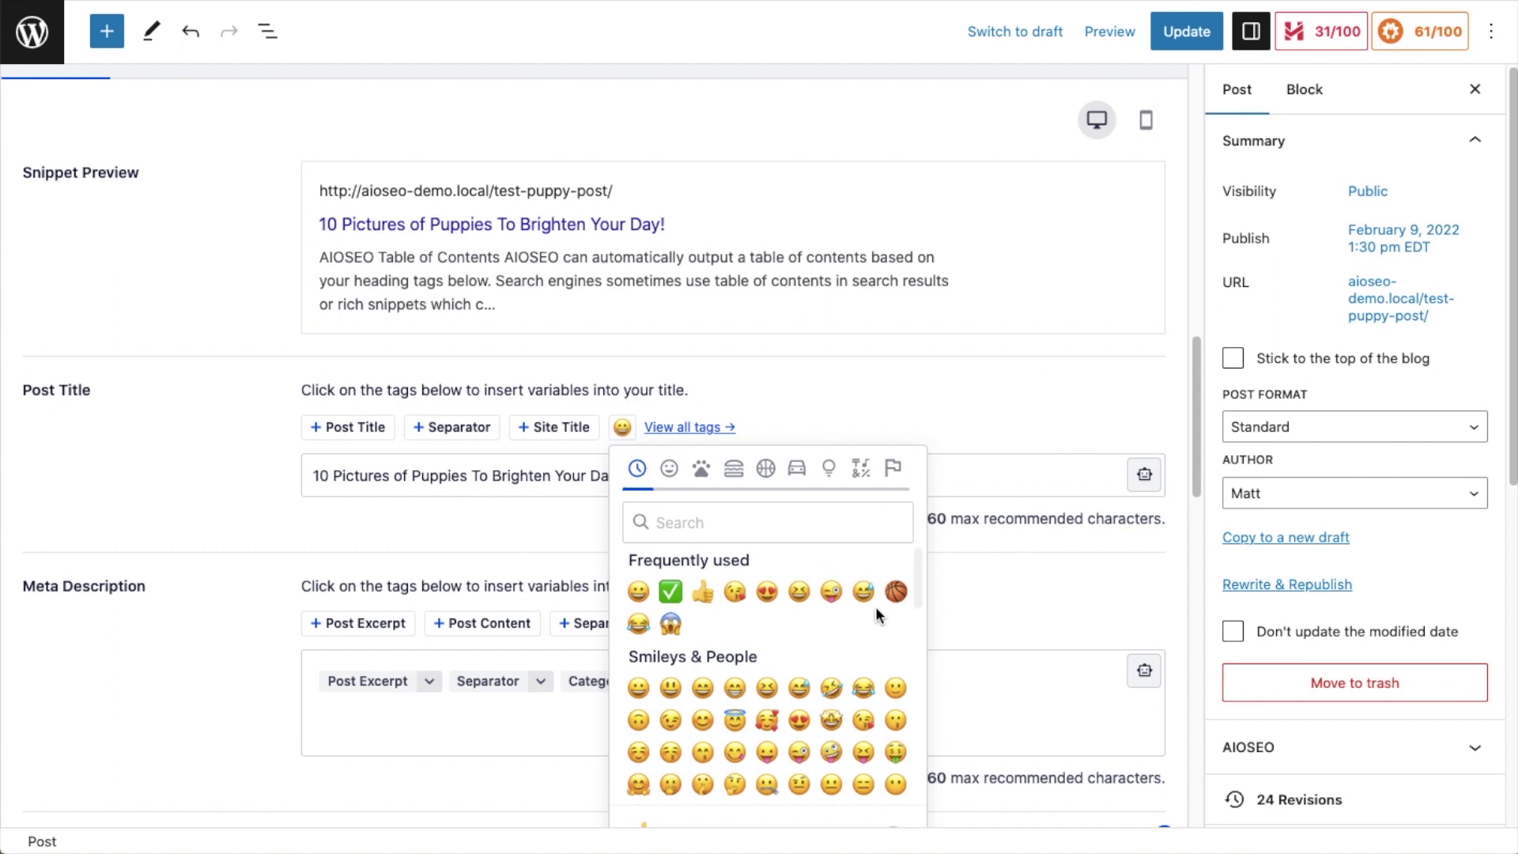
click(722, 528)
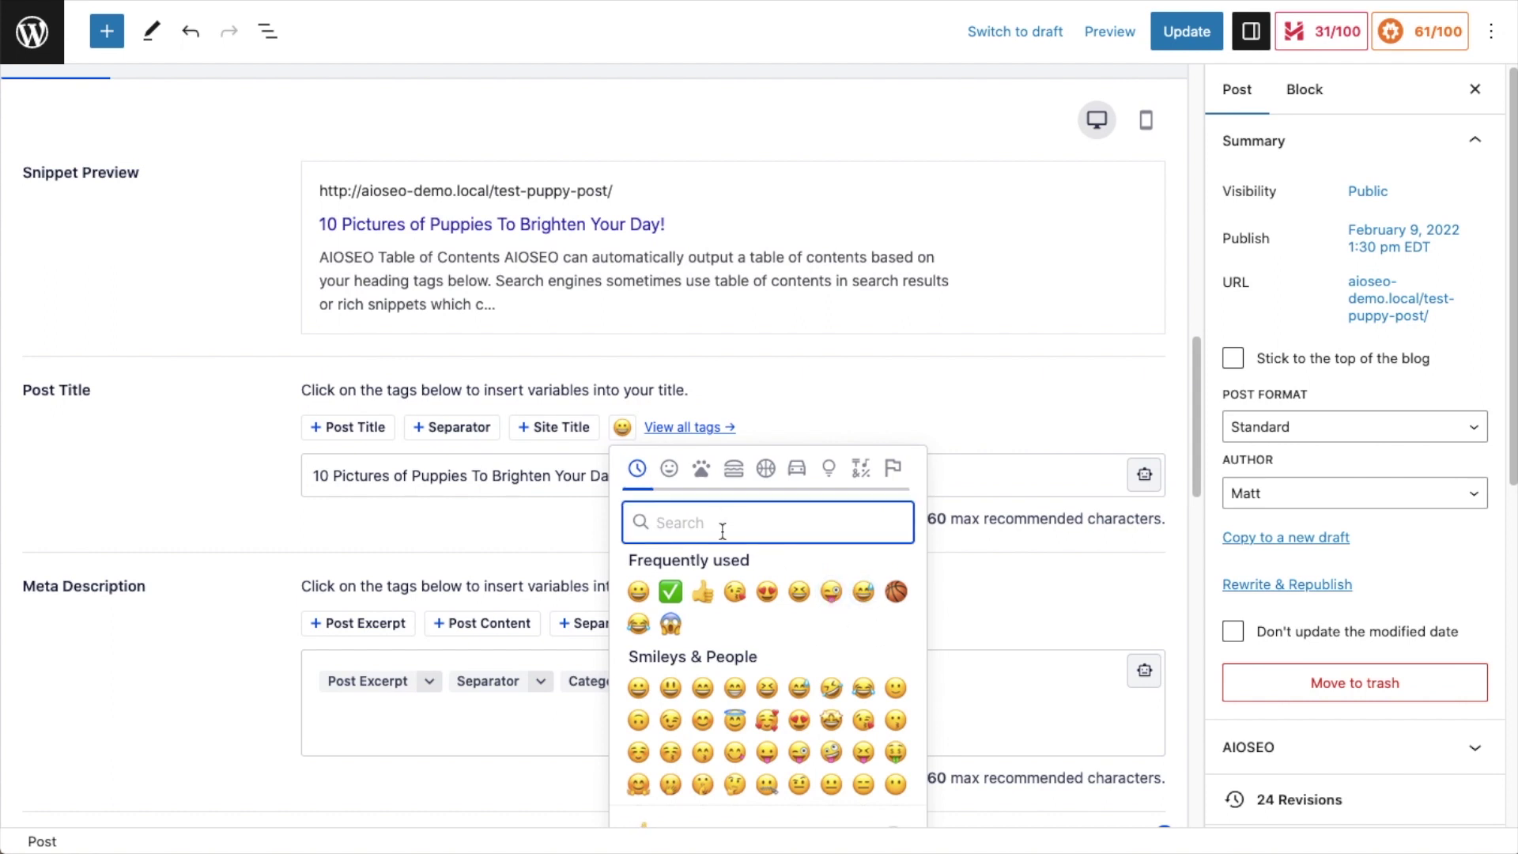
text(puppy)
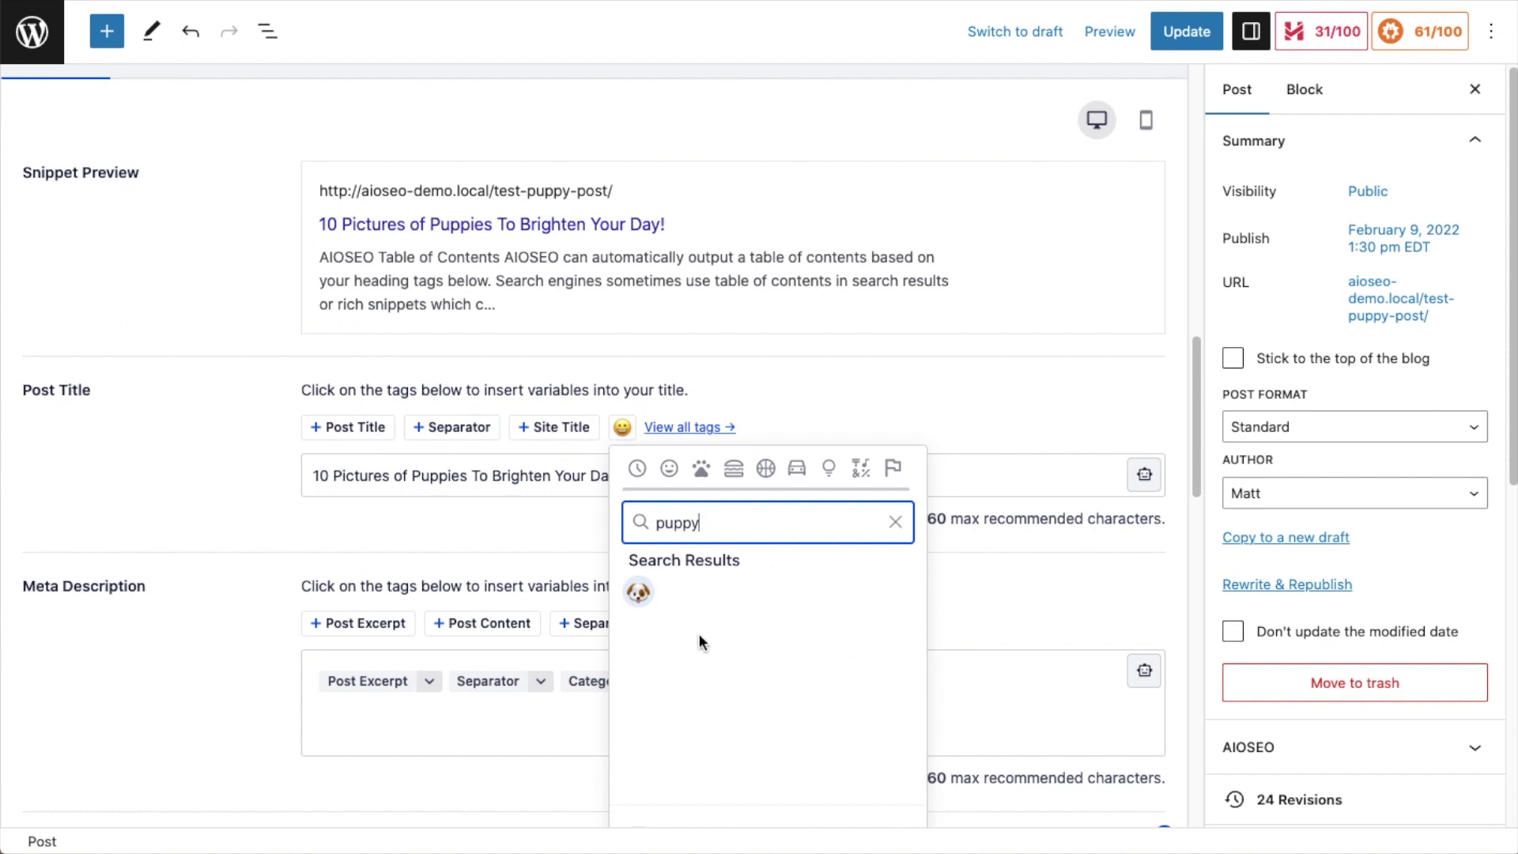
click(639, 592)
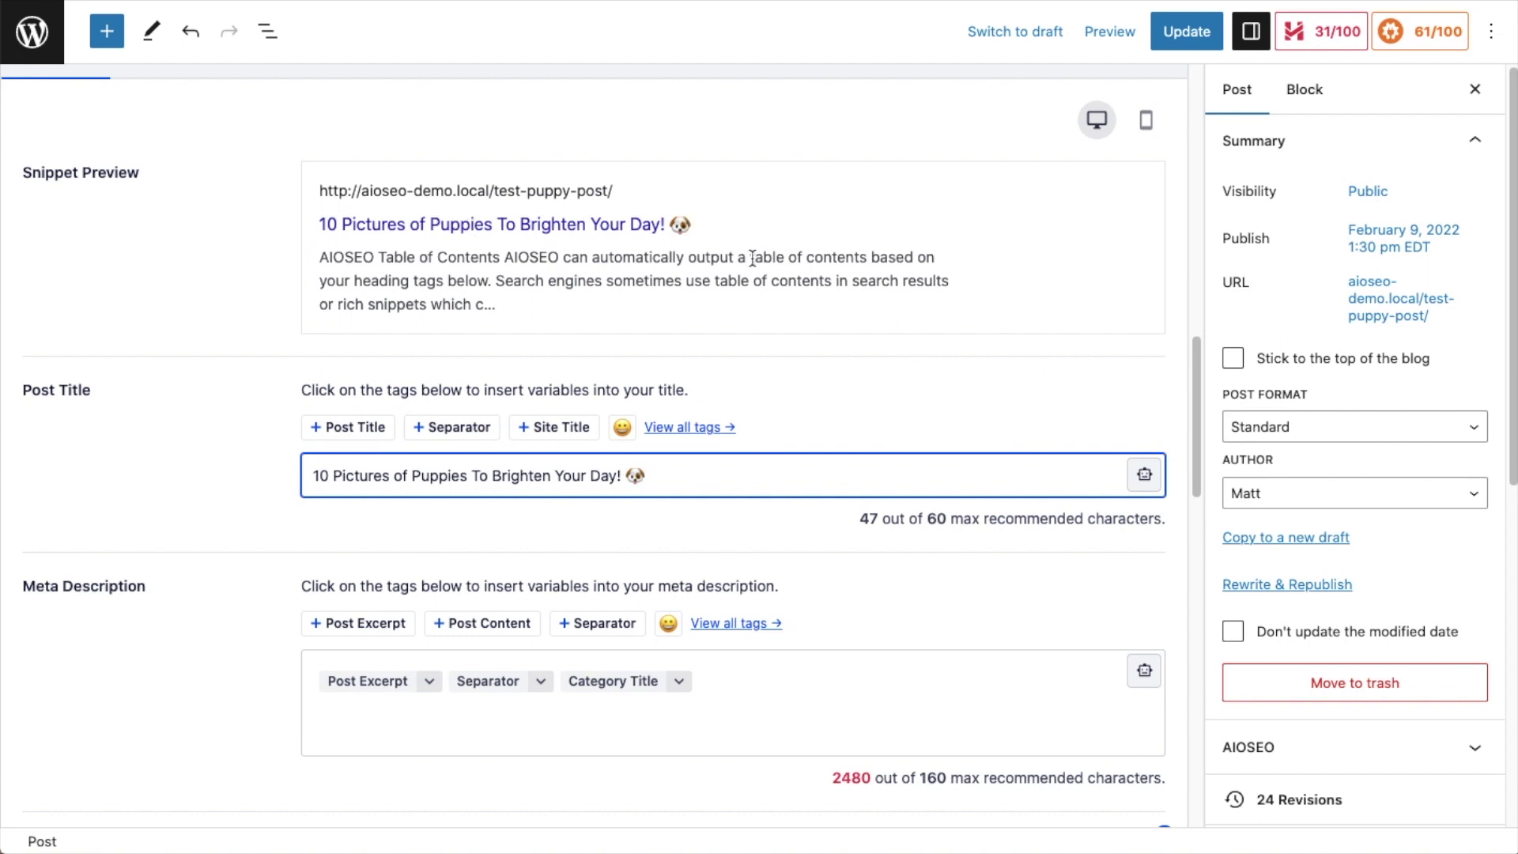
scroll(211, 278, down, 1)
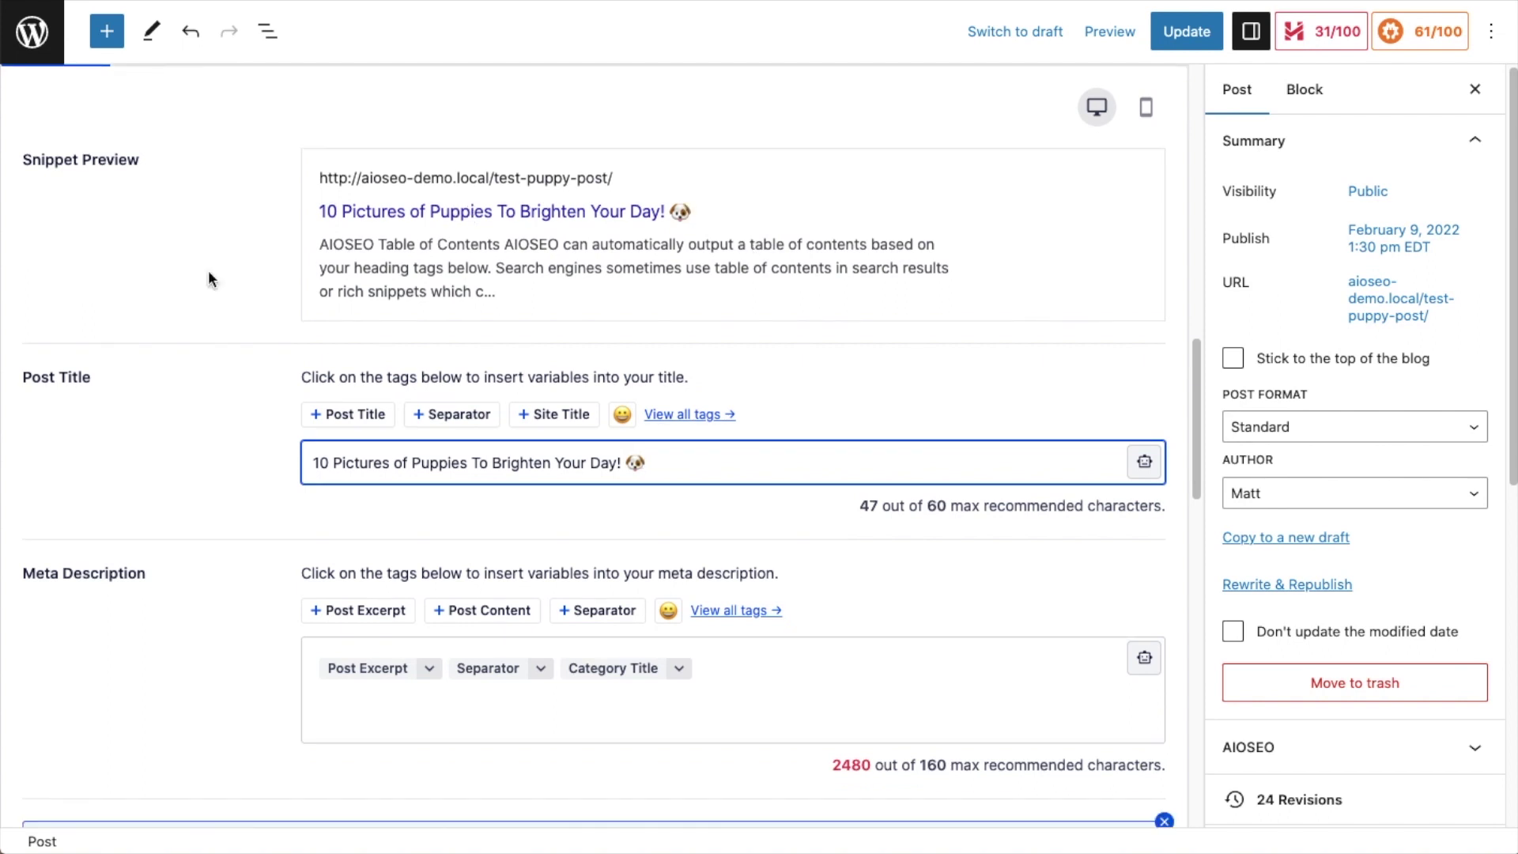
scroll(445, 261, down, 1)
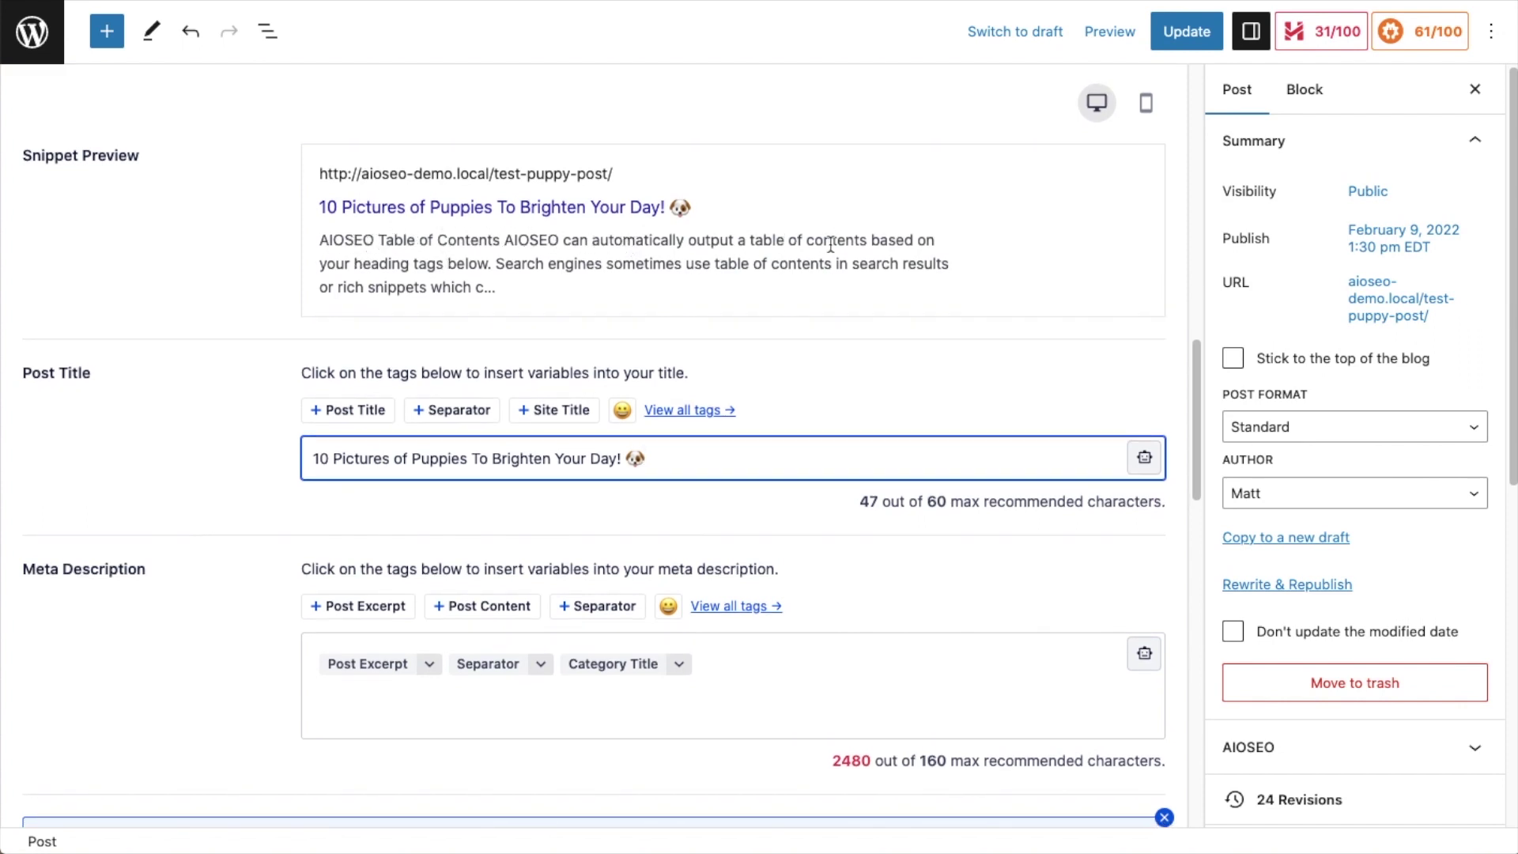
scroll(862, 244, down, 1)
scroll(861, 245, down, 3)
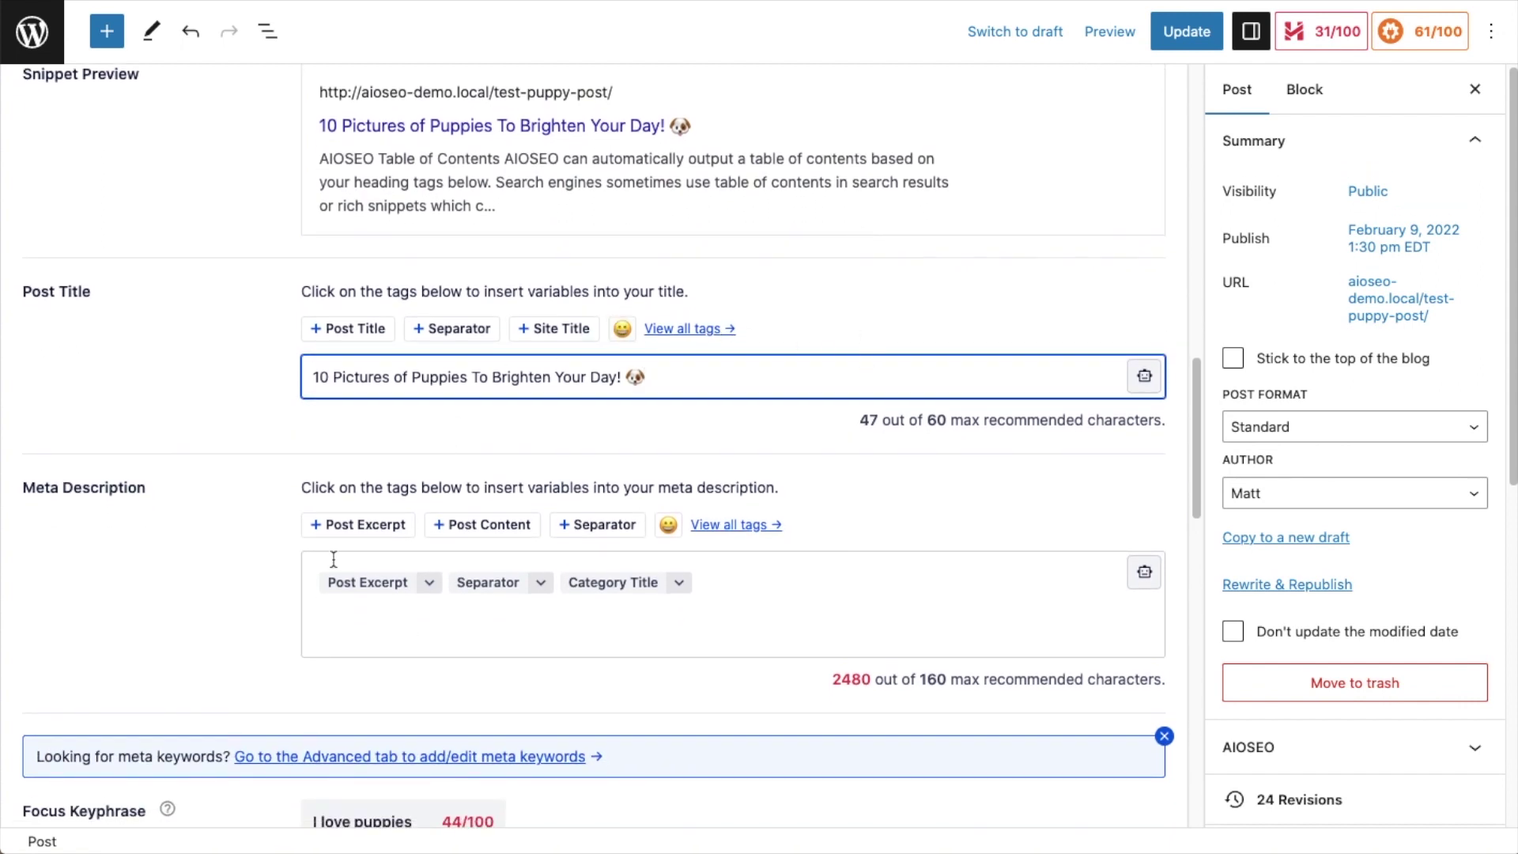
scroll(262, 447, down, 5)
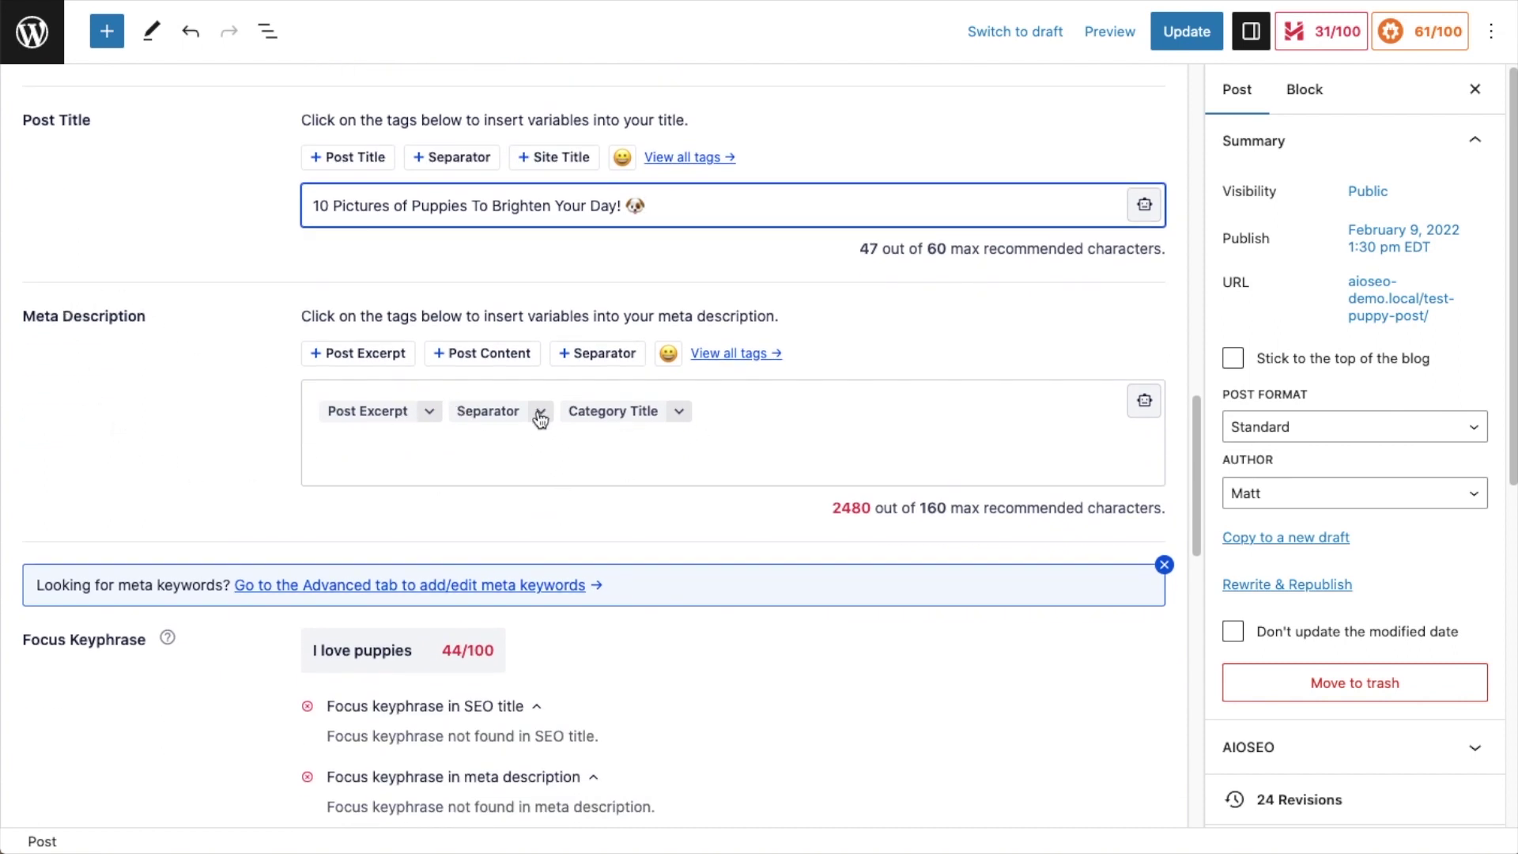
click(806, 414)
drag(870, 507, 831, 507)
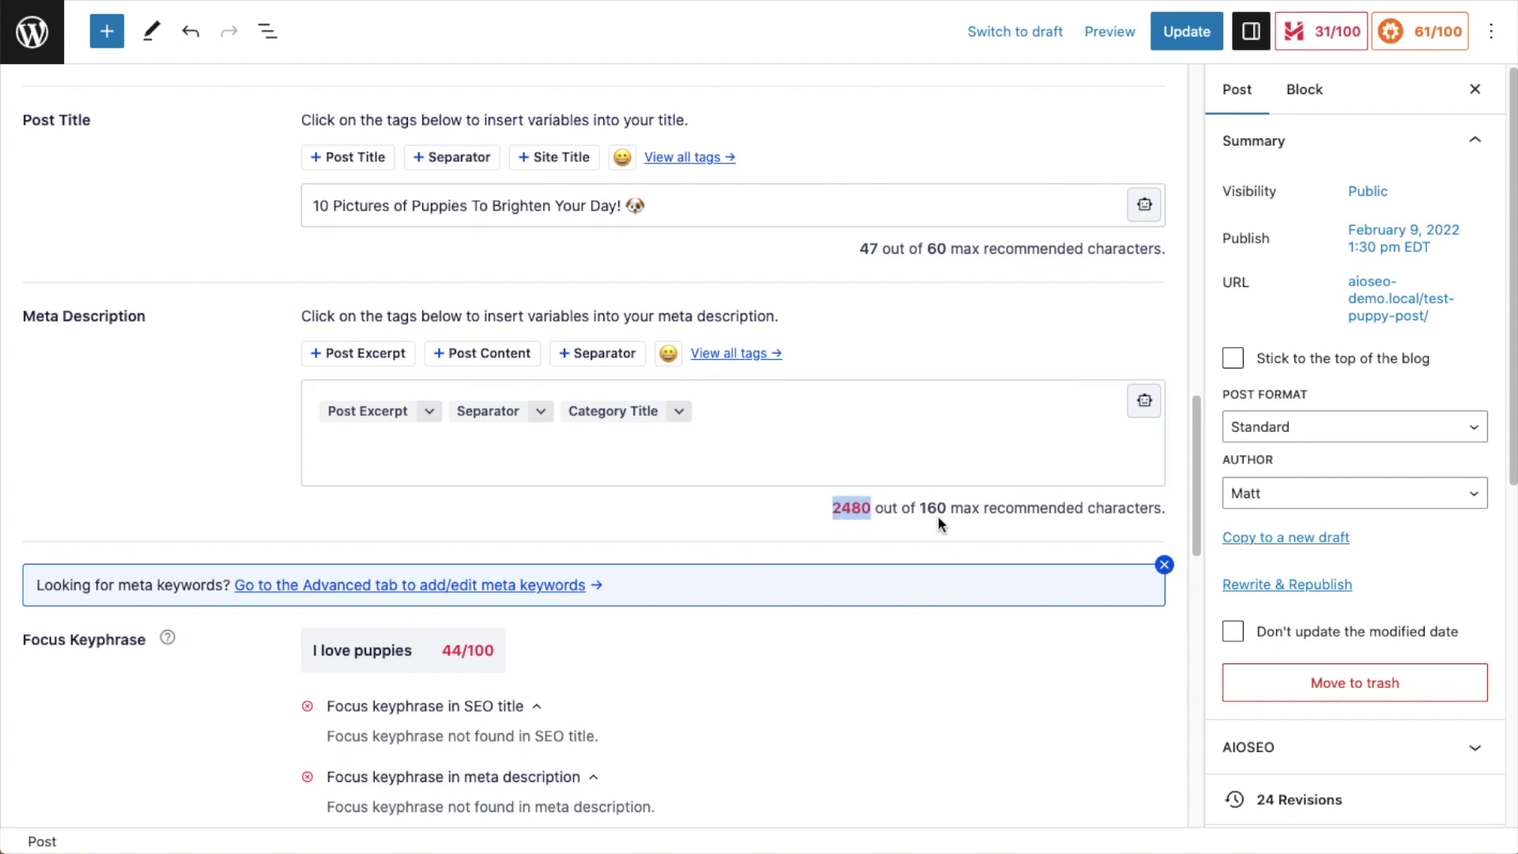
Replace the three meta description tags with a custom sentence about puppy pictures worldwide (136/160).
click(784, 466)
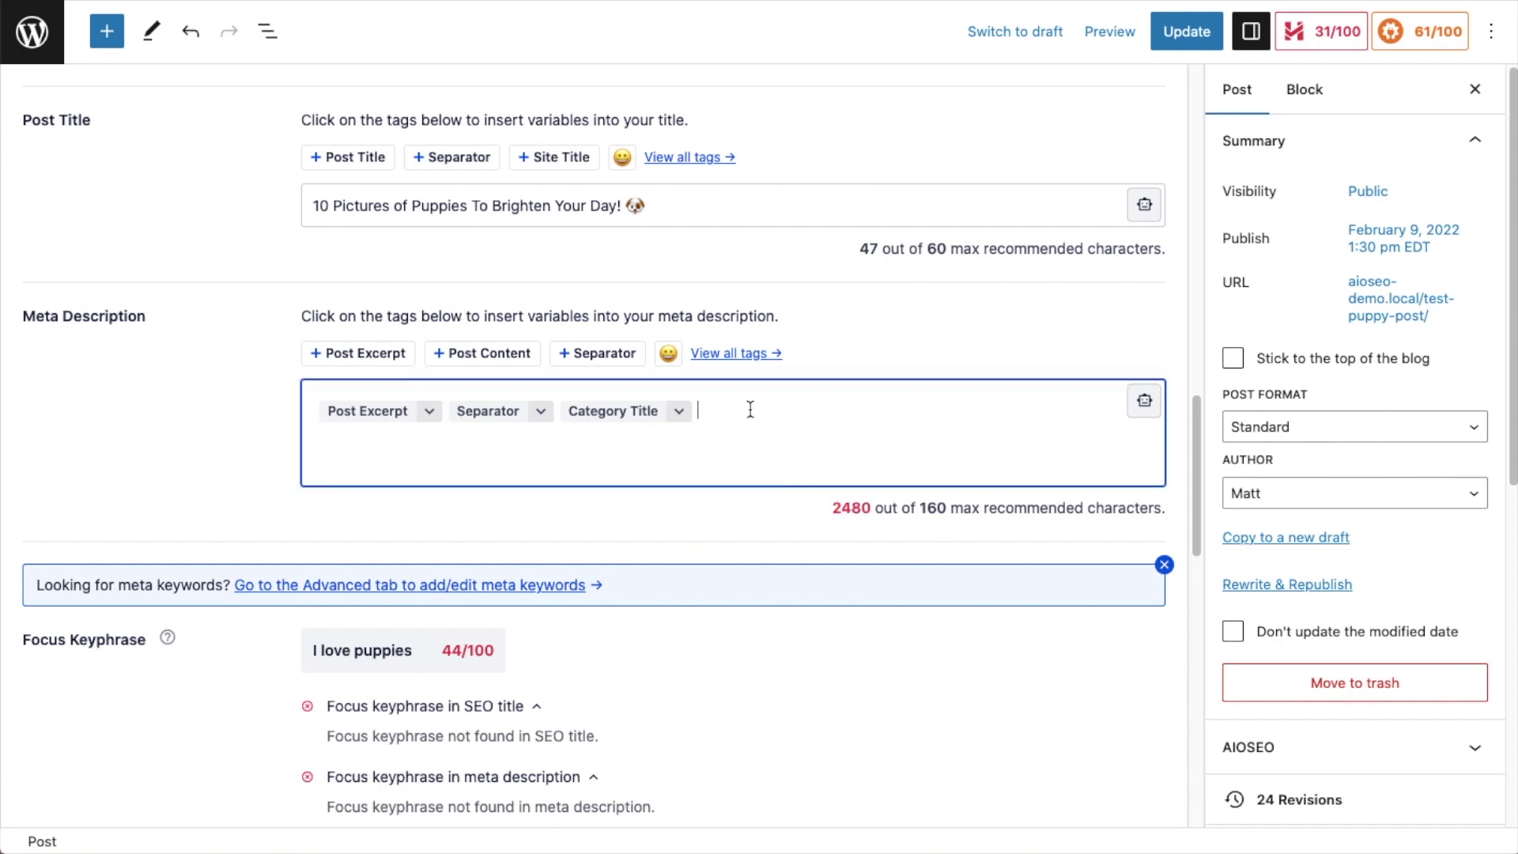
drag(750, 408, 135, 411)
text(These pictures of puppies from all around the world, is sure to put a smile o)
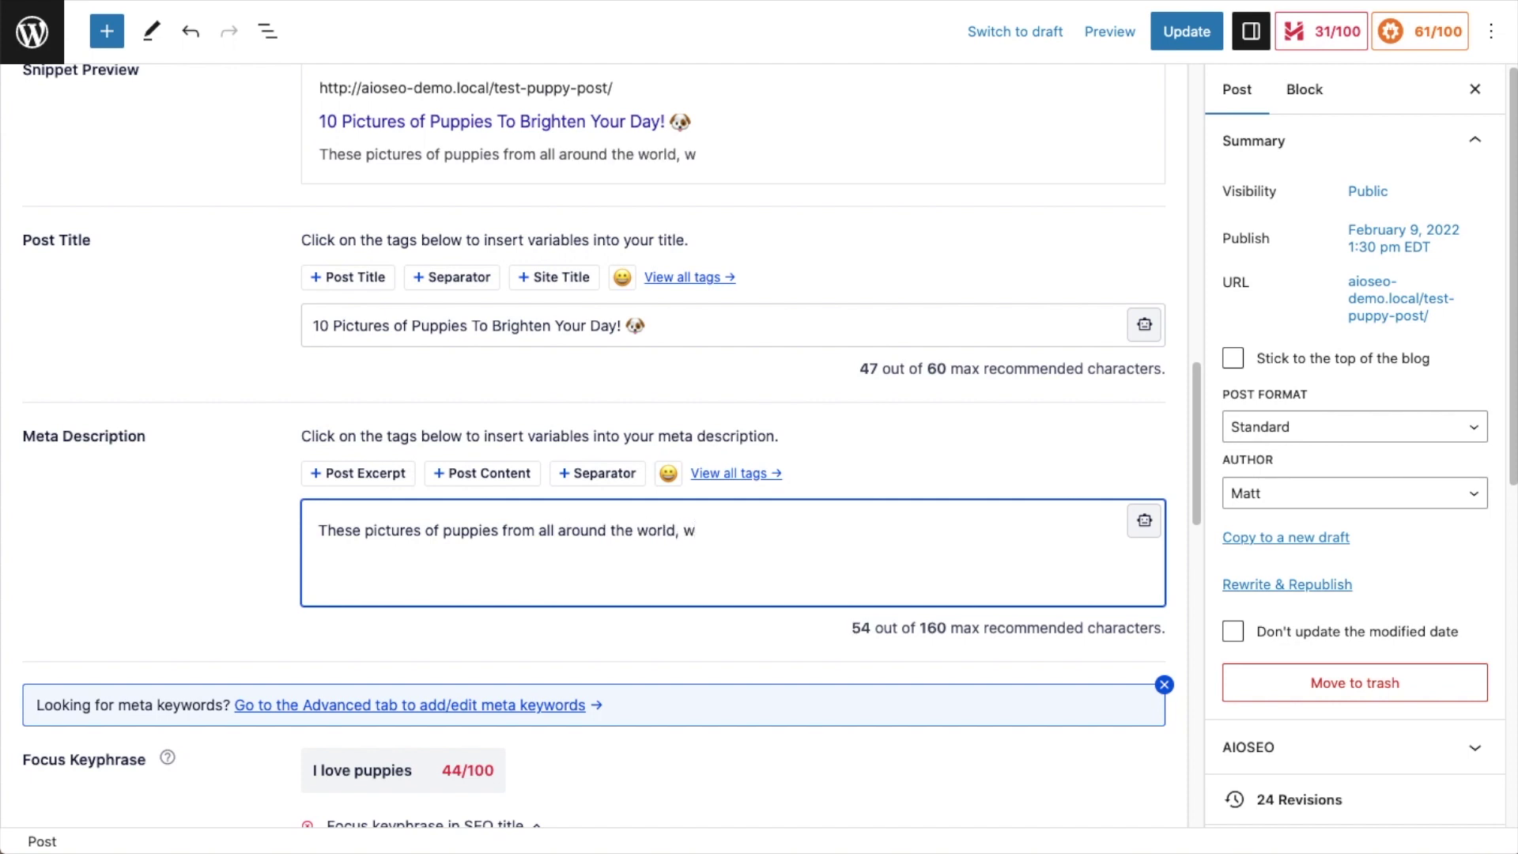
text(n your face. Check out all the different breeds of puppies!)
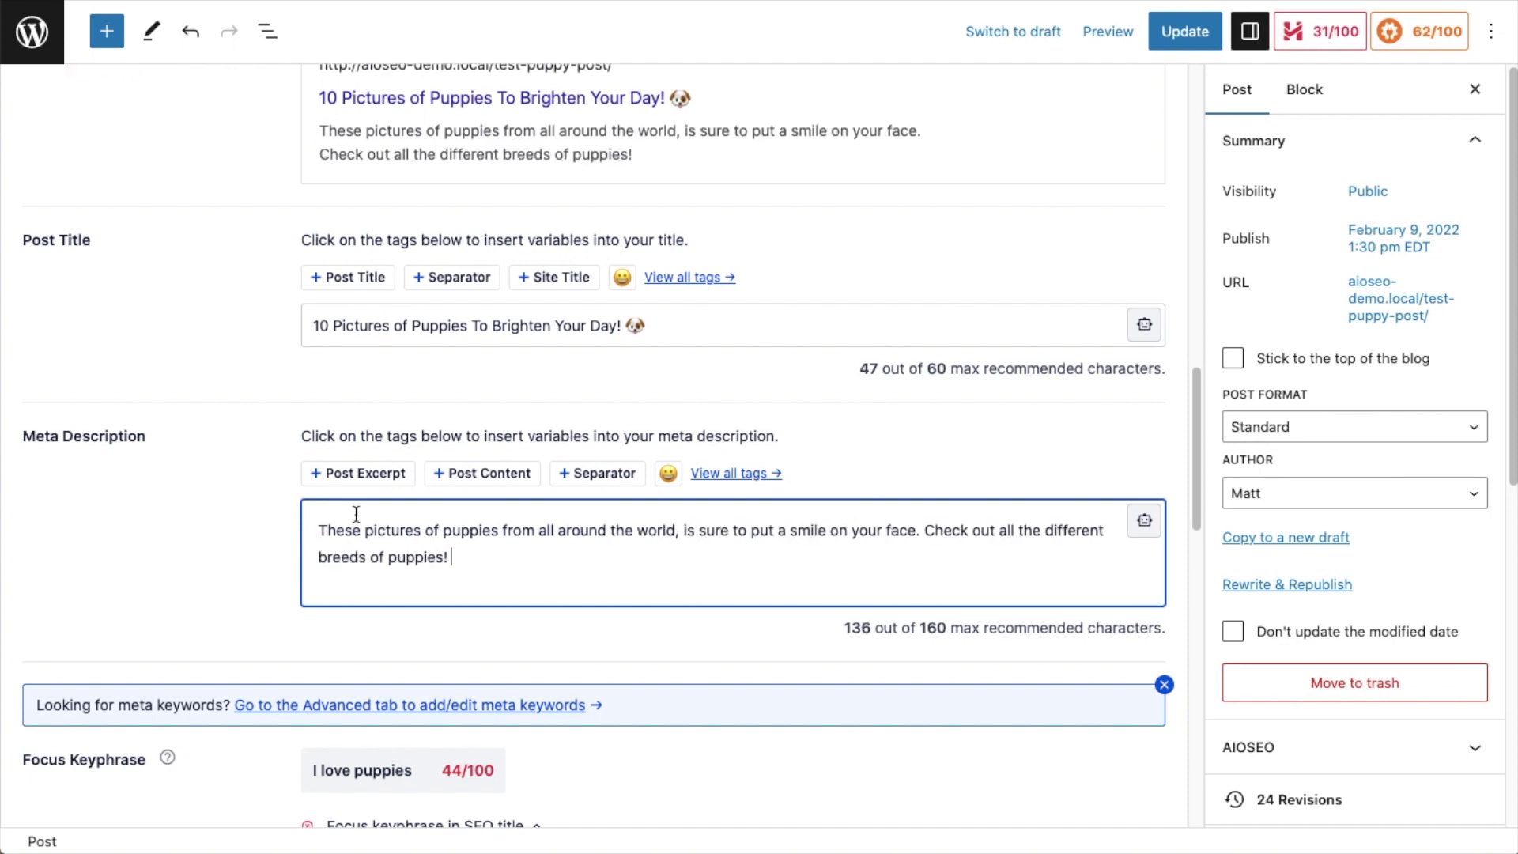
scroll(225, 340, up, 1)
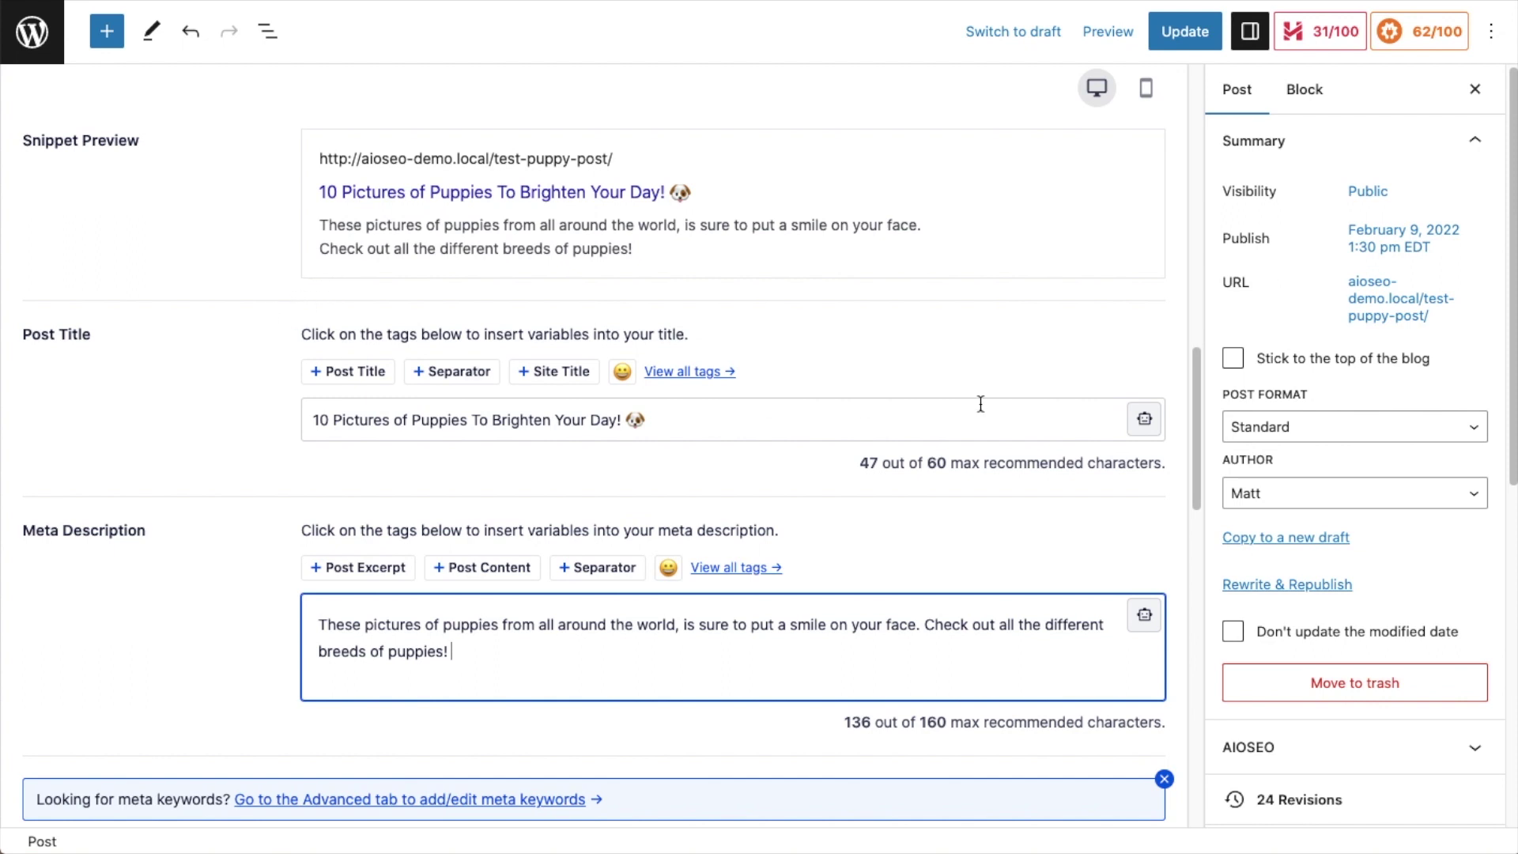
drag(846, 724, 947, 721)
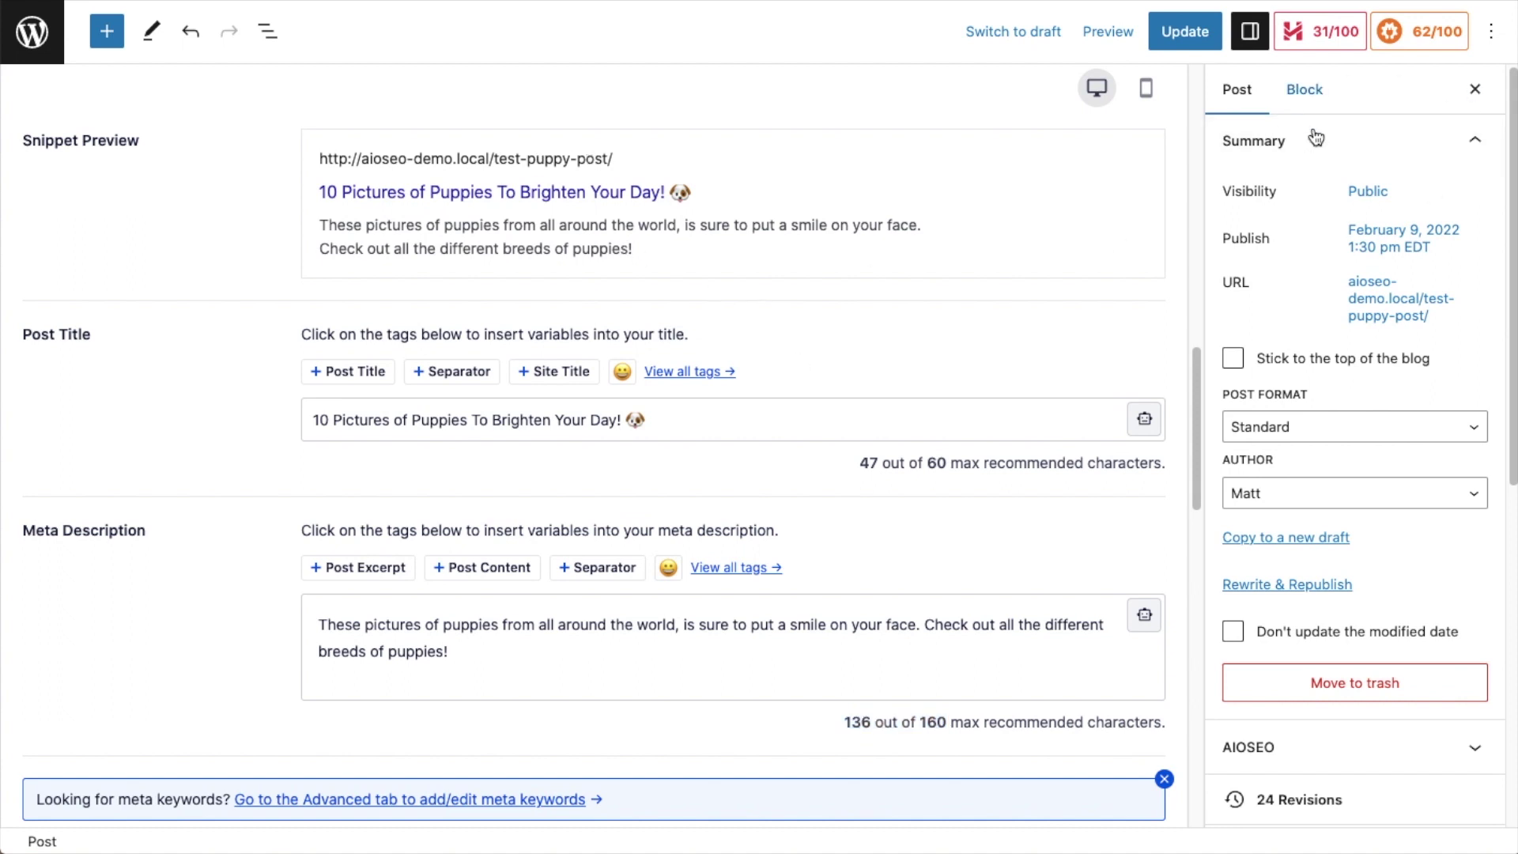
Change the post's permalink slug from test-puppy-post to pictures-of-puppies.
click(1403, 316)
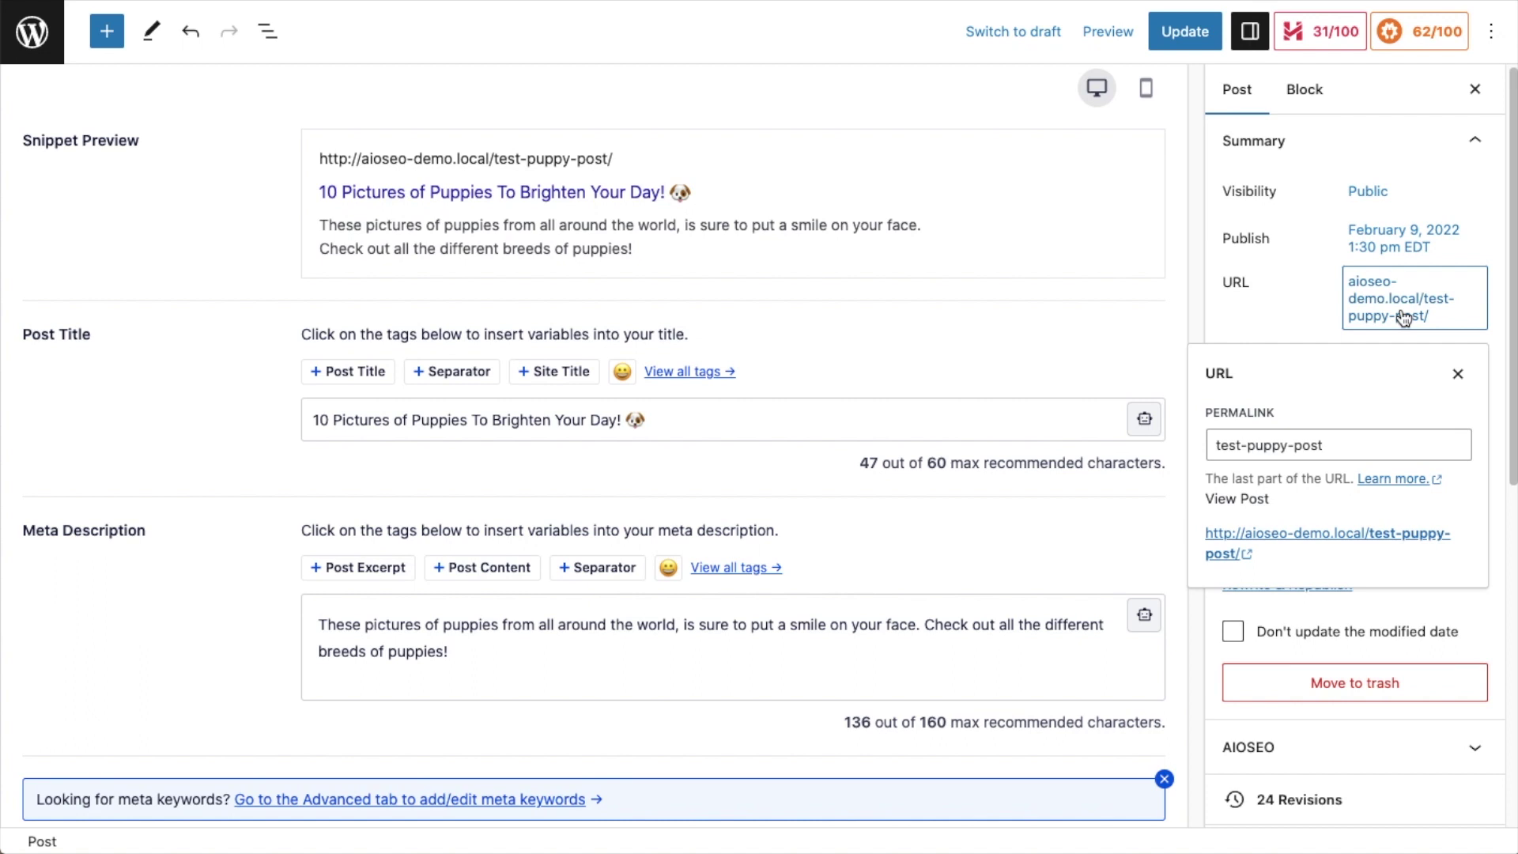
click(1446, 324)
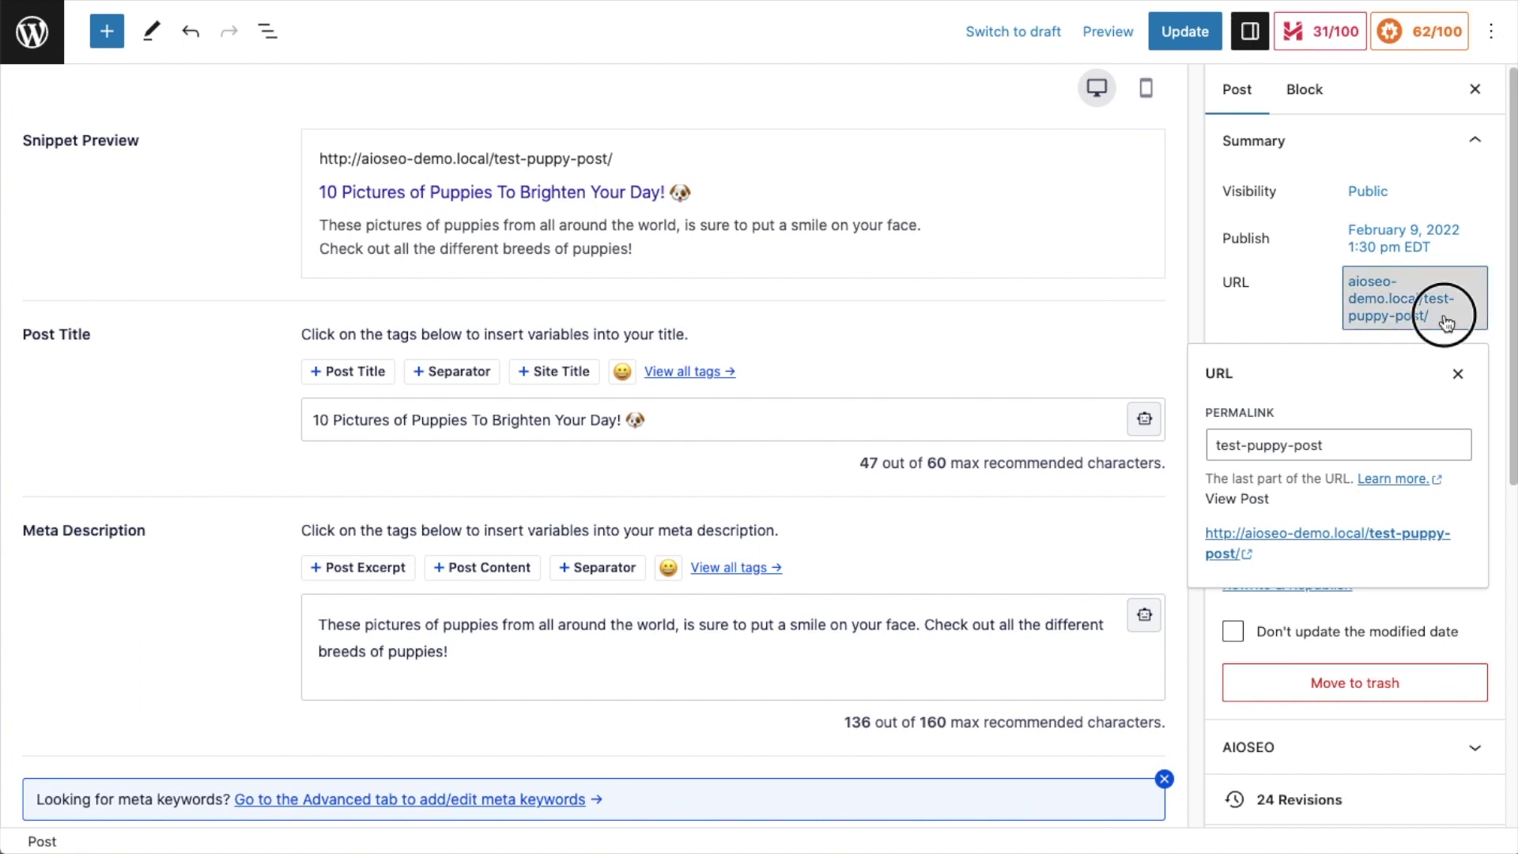
click(1427, 315)
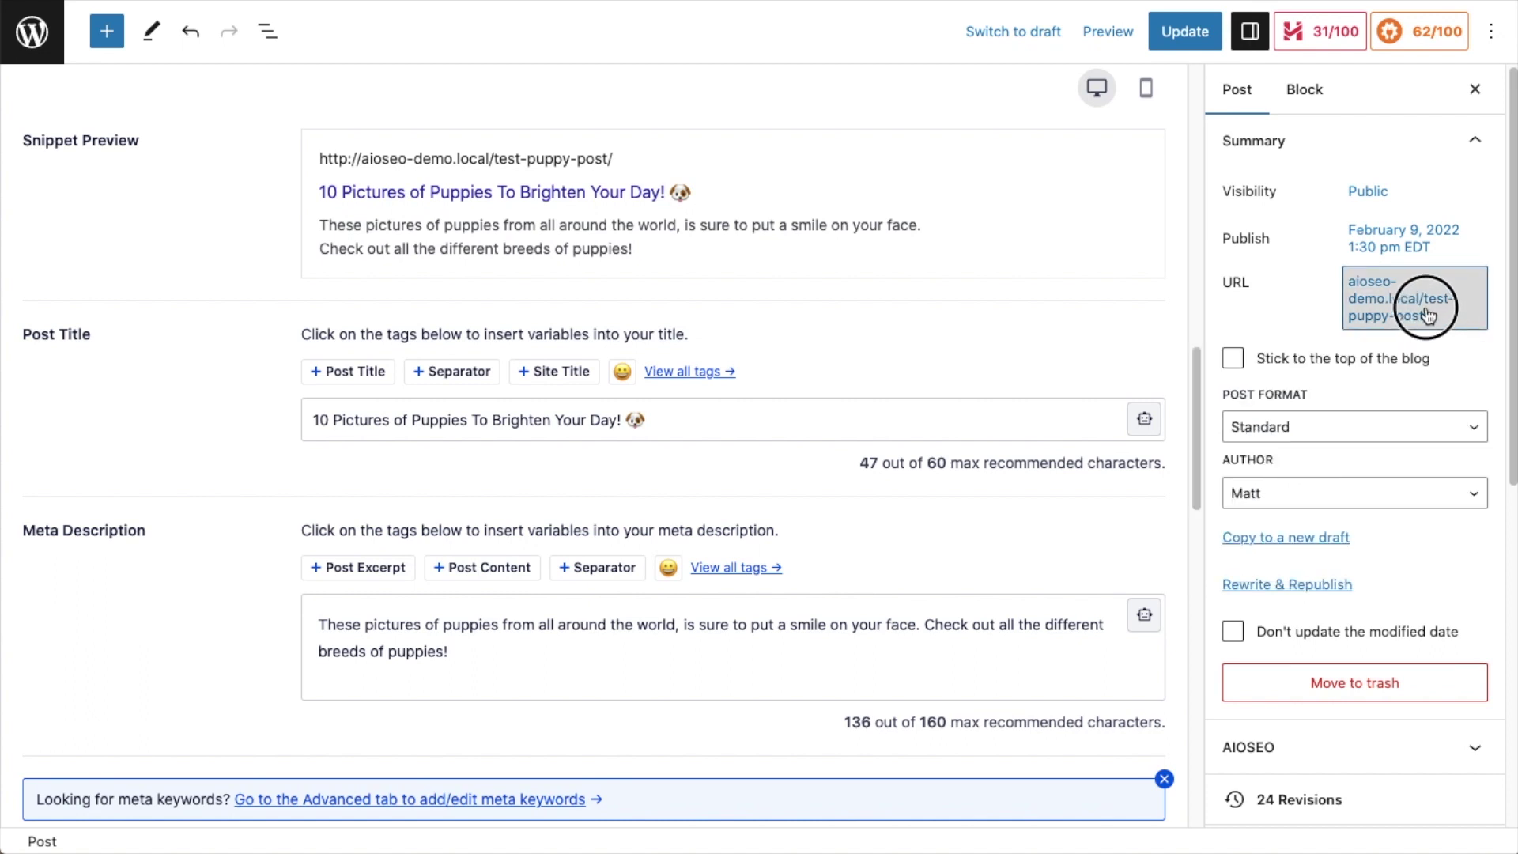
triple_click(1315, 452)
text(pictures-of-puppies)
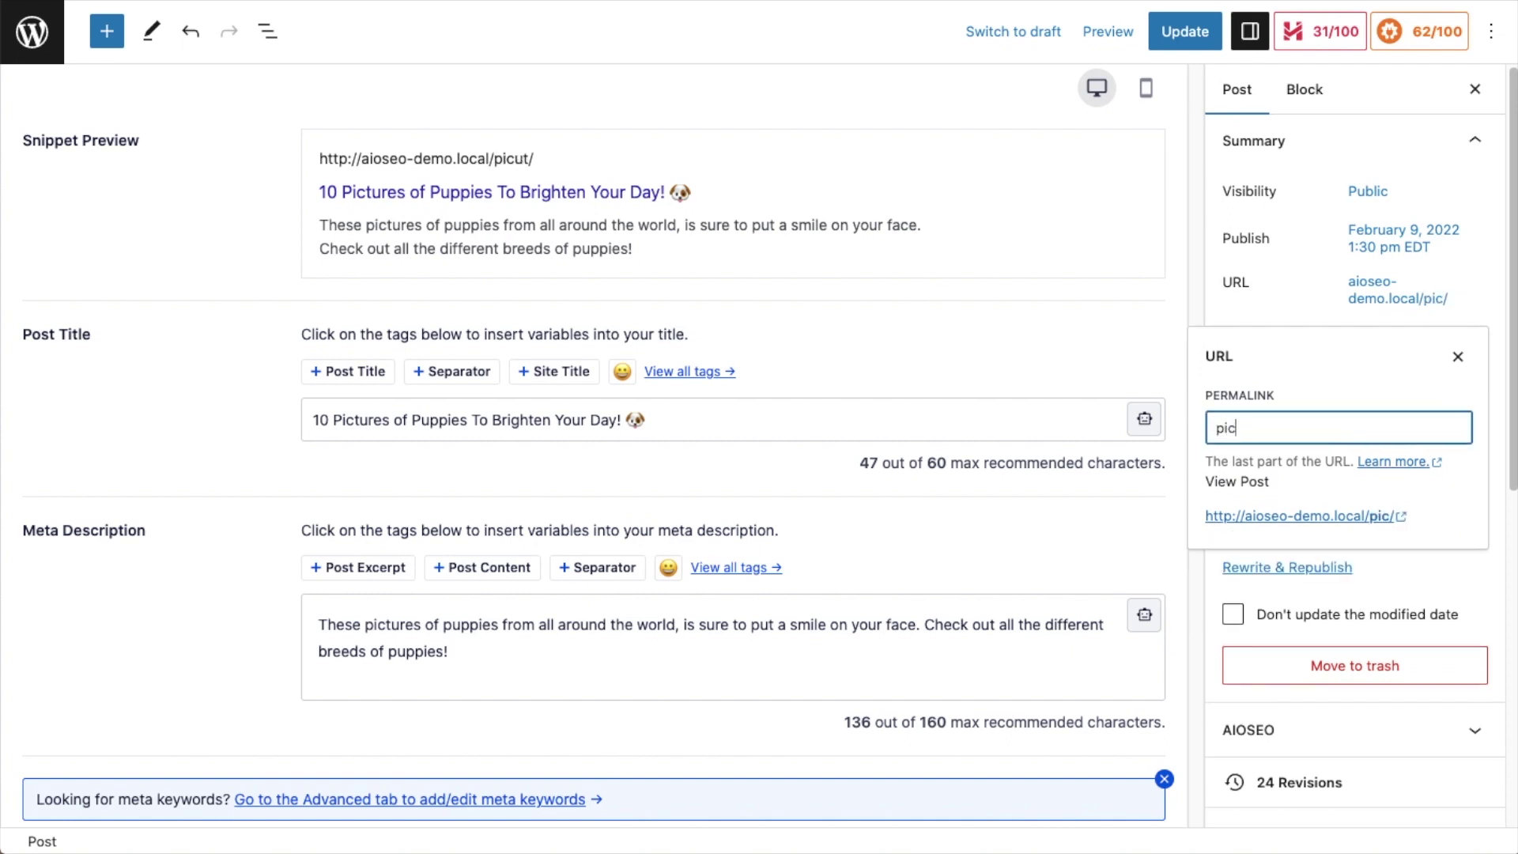
click(1252, 318)
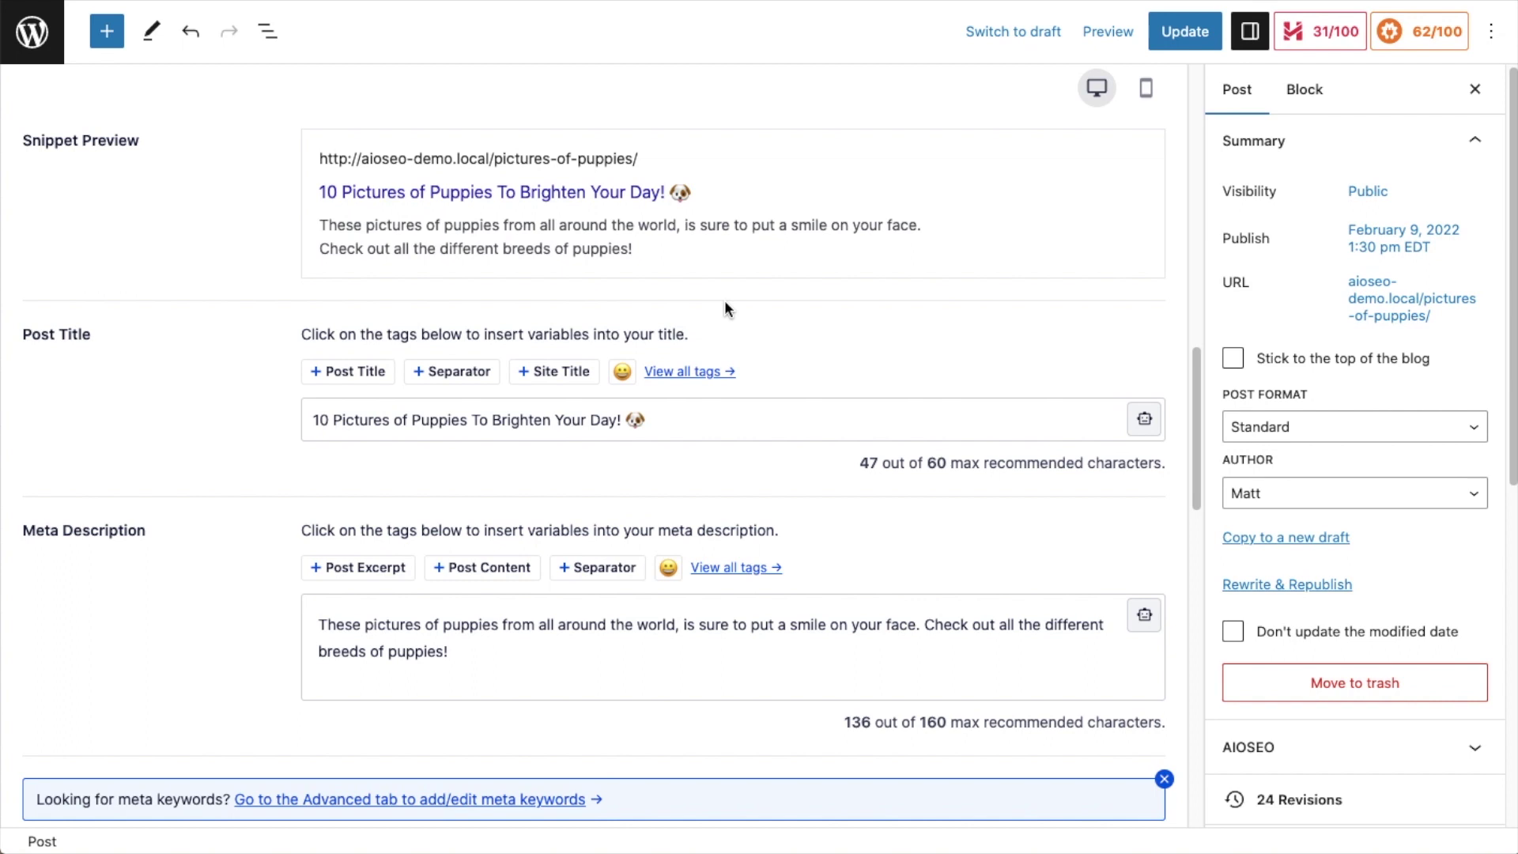
Update the post to save the new SEO title, description and slug.
scroll(1195, 494, down, 1)
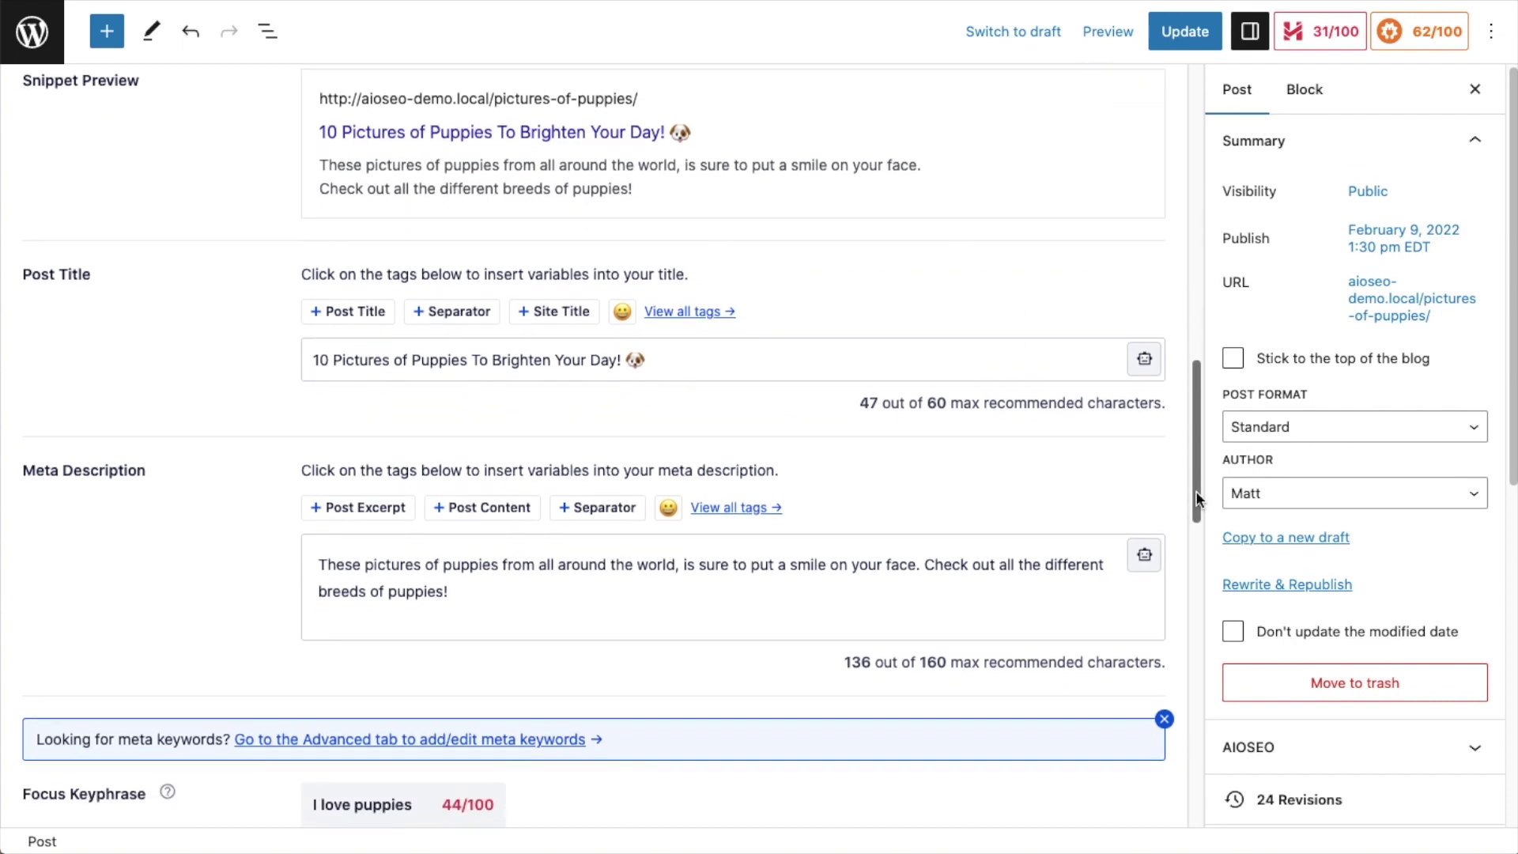
scroll(1195, 494, up, 2)
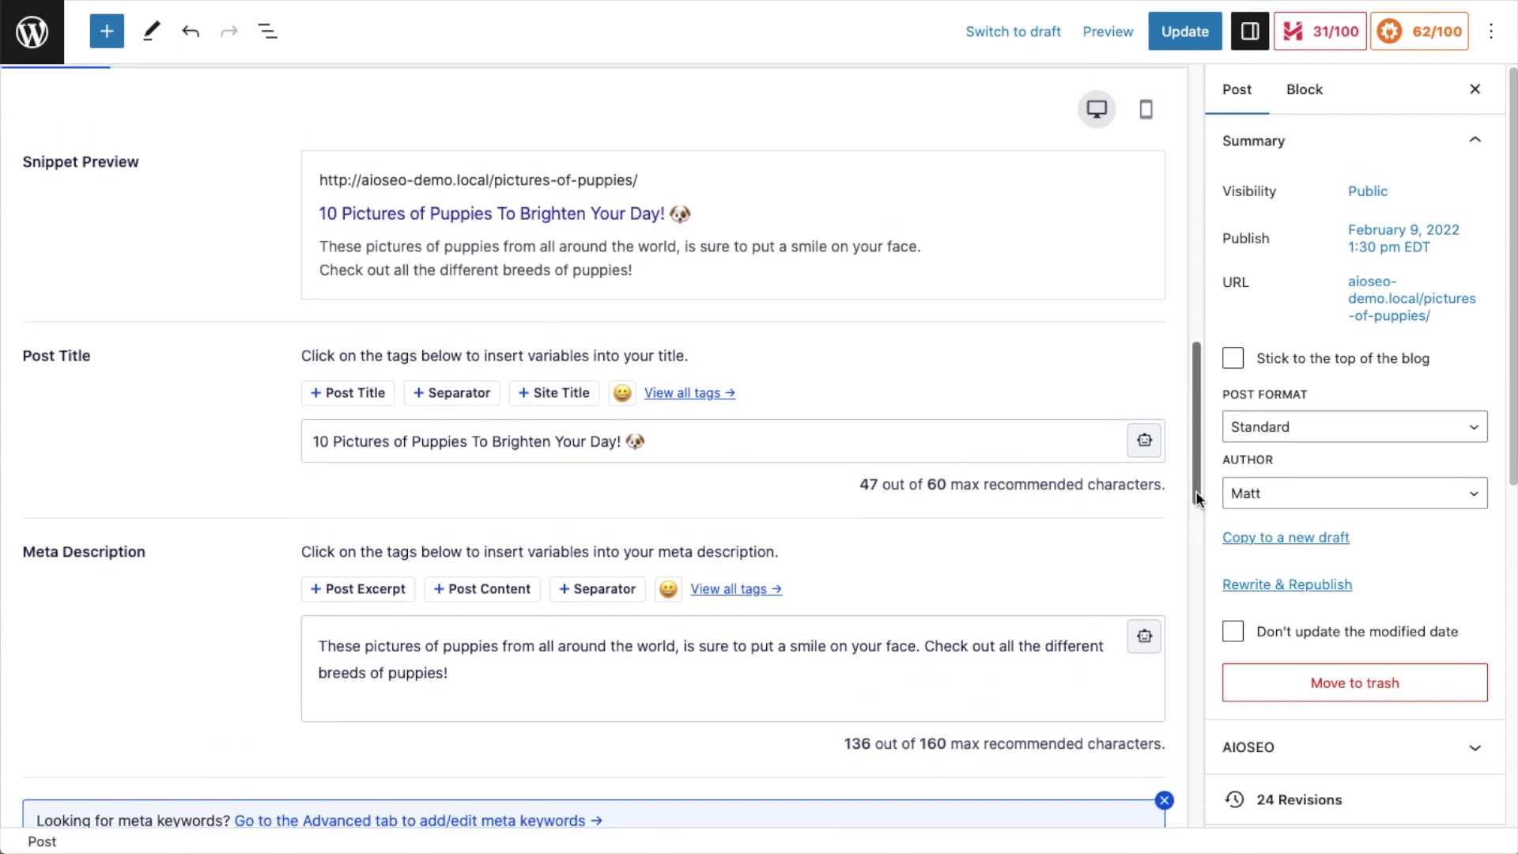
click(1184, 33)
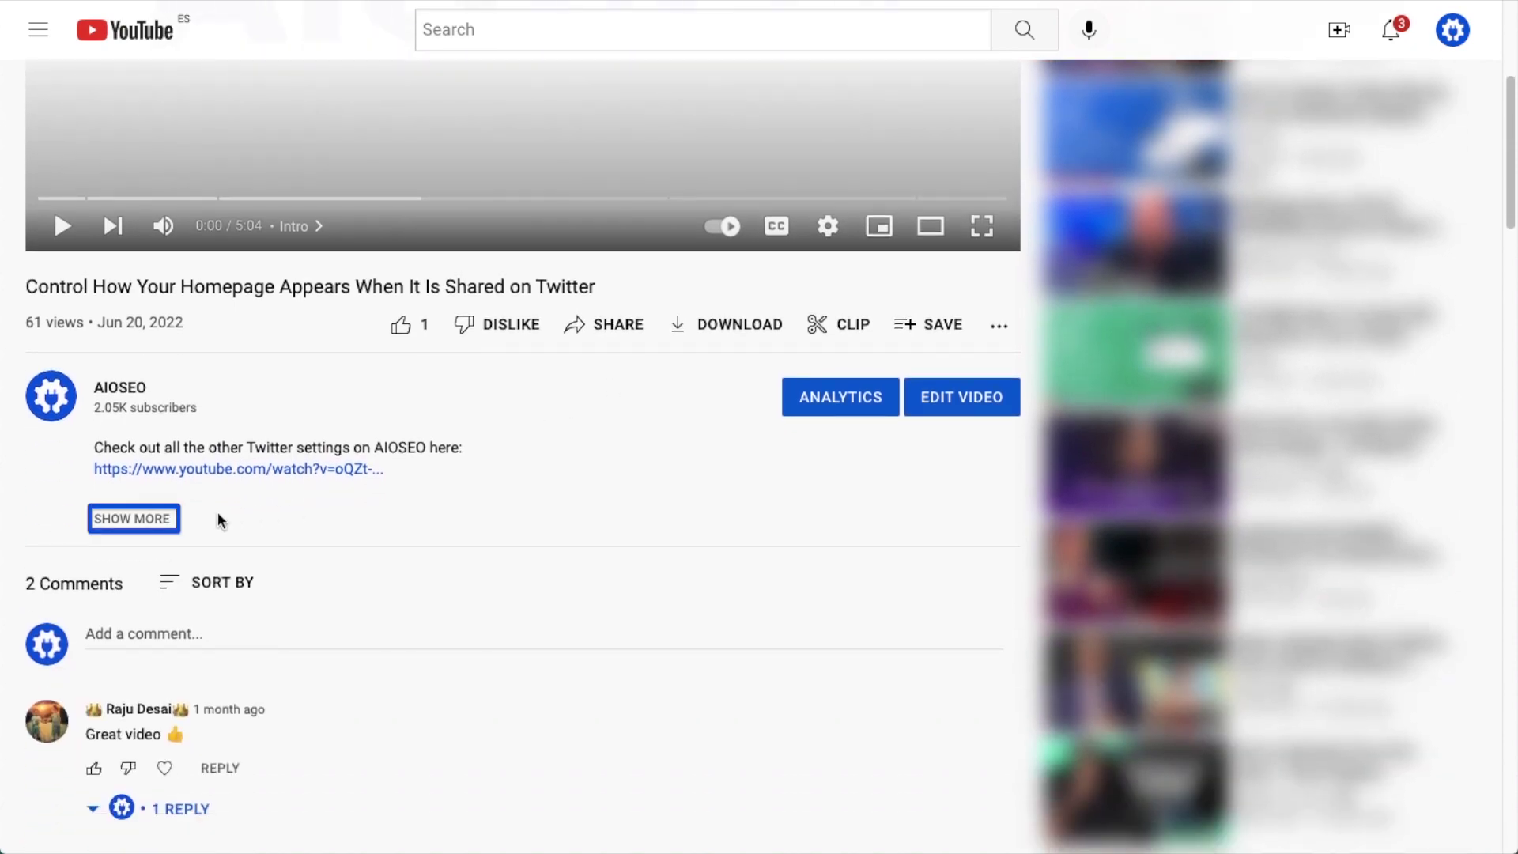
Expand the YouTube video's description and follow its aioseo.com link to the AIOSEO homepage.
click(155, 517)
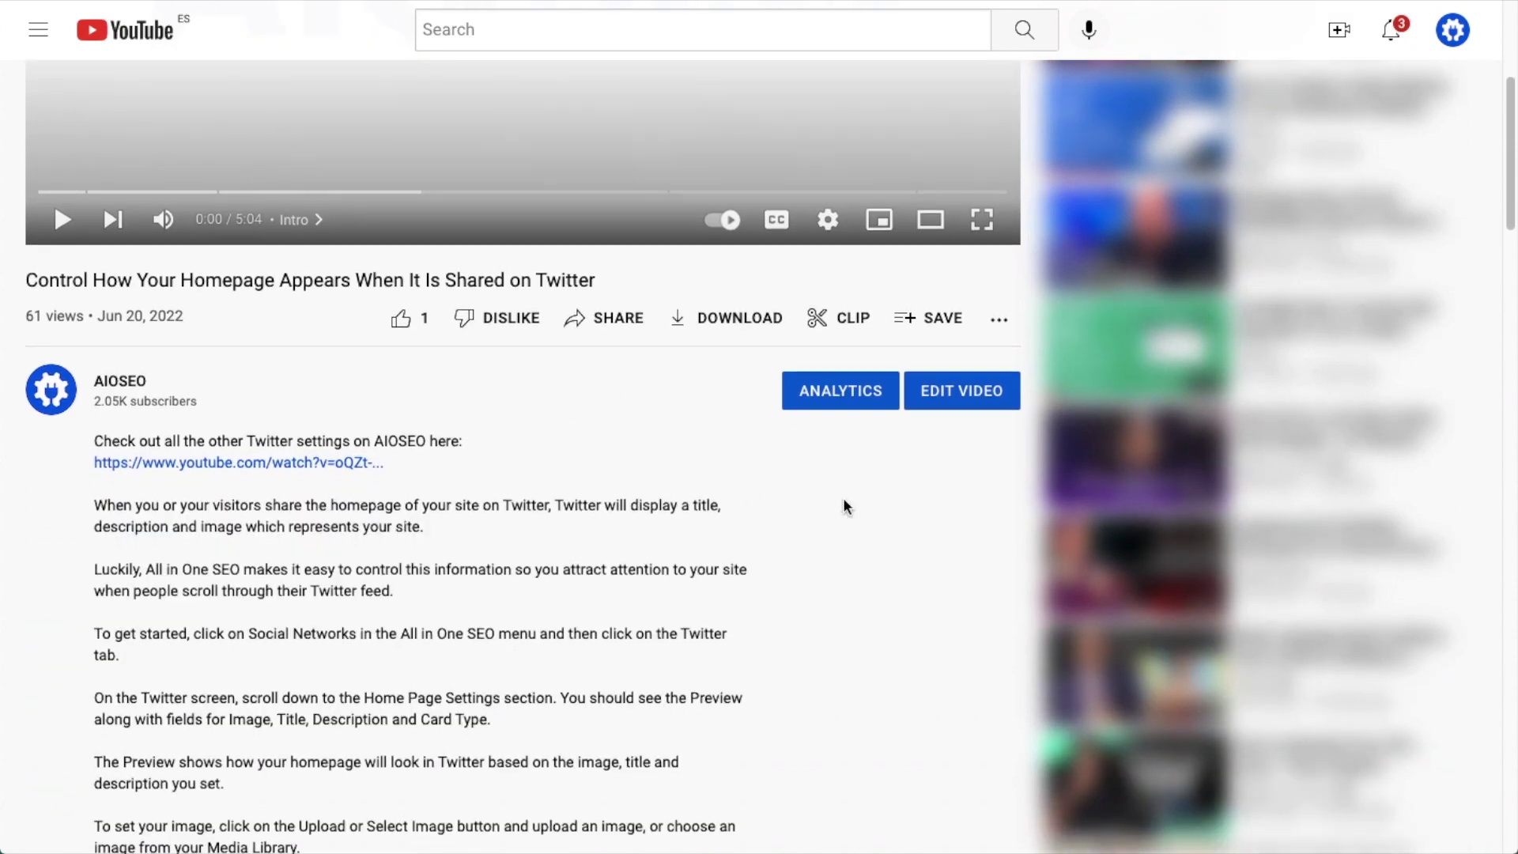
scroll(844, 505, down, 10)
scroll(843, 506, down, 10)
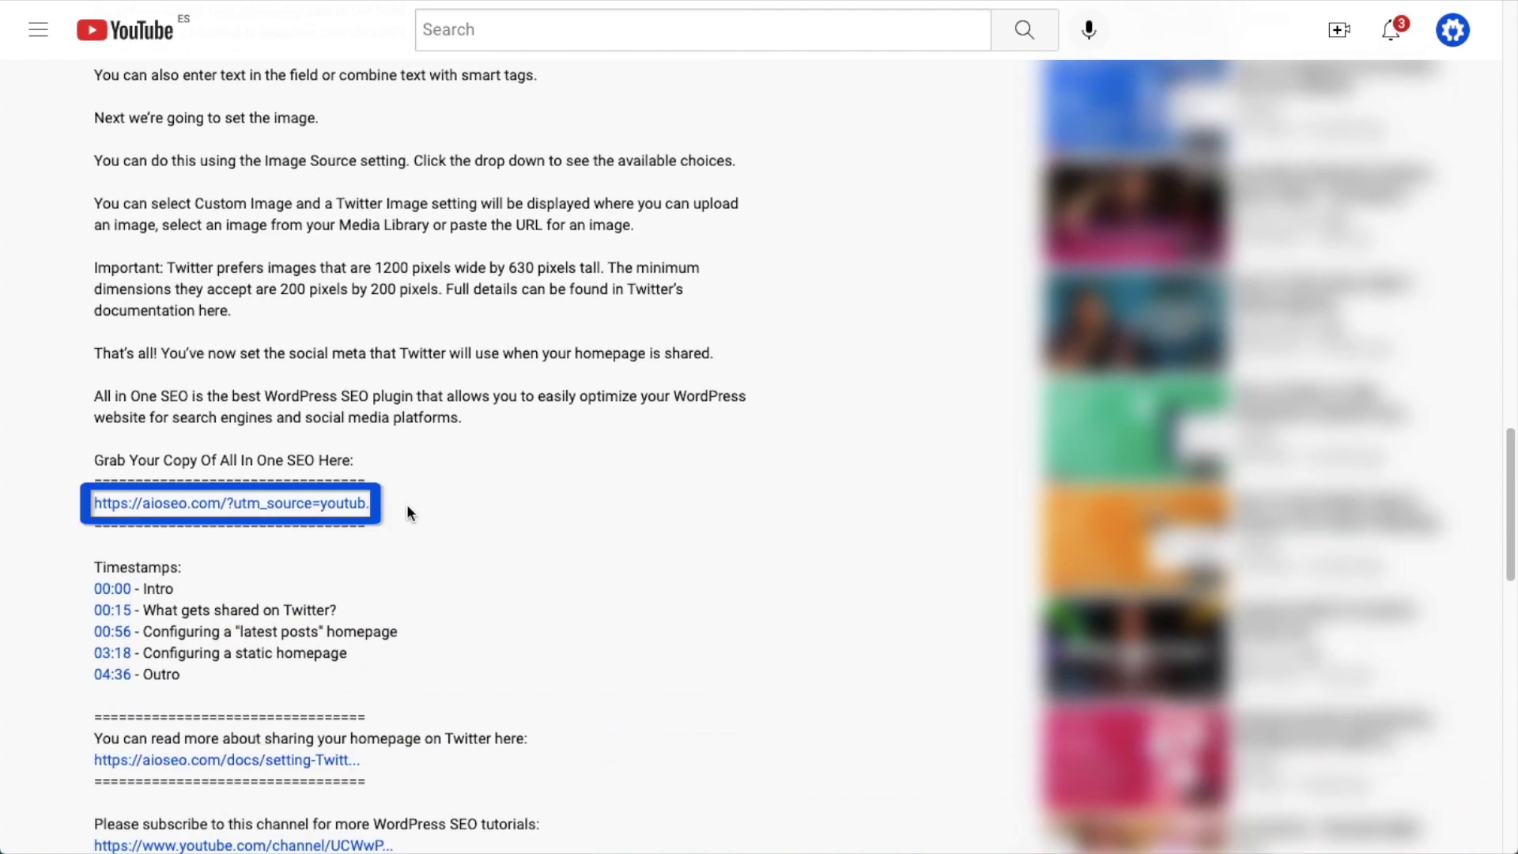
click(286, 504)
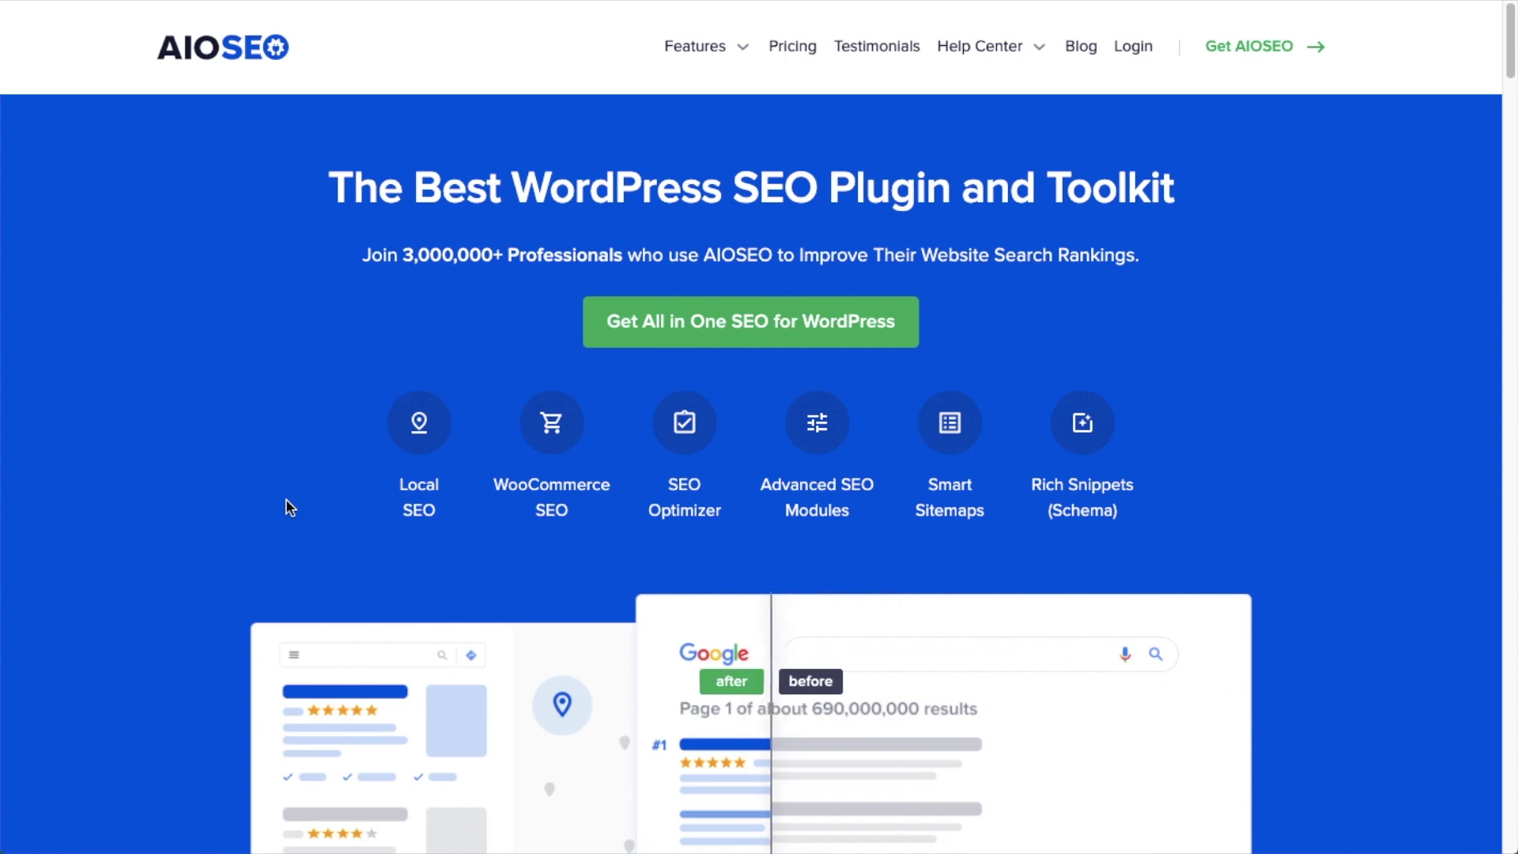
click(718, 321)
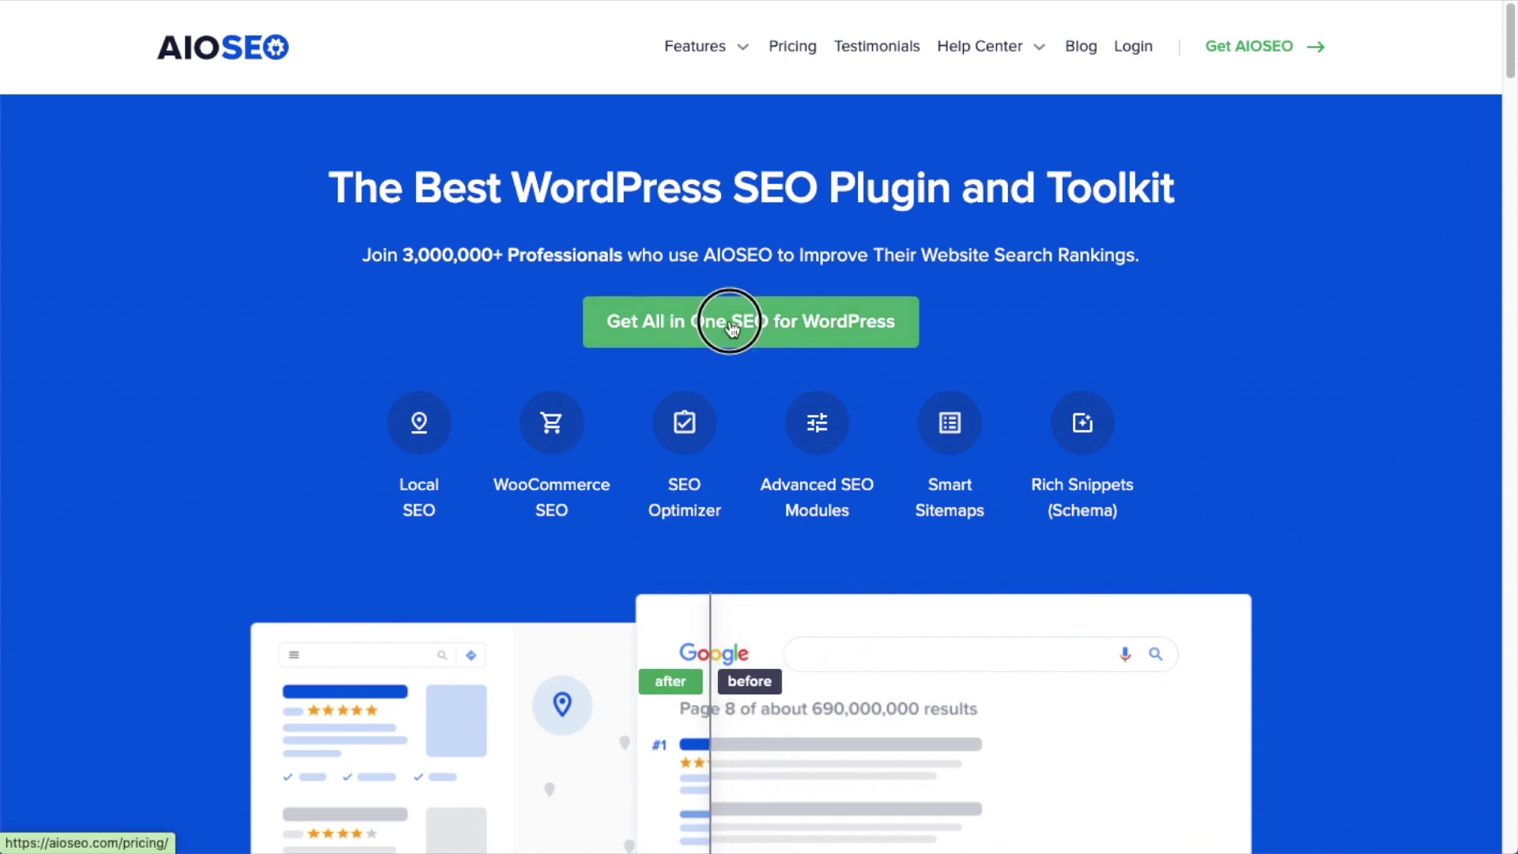